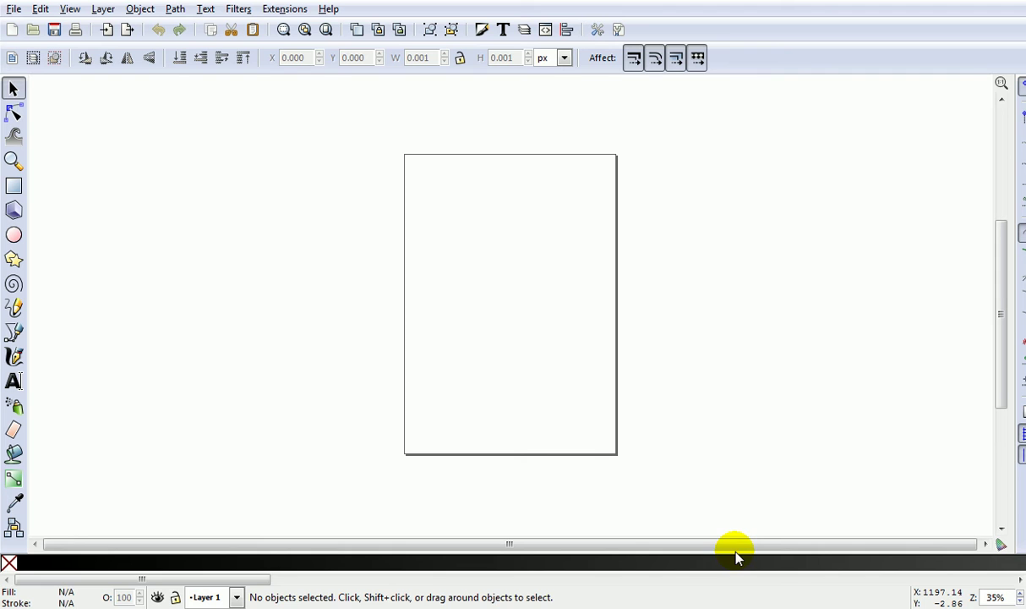
Draw a first ellipse near the page top and brighten its red fill to lightness 138.
{"action": "left_click", "coordinate": [327, 30]}
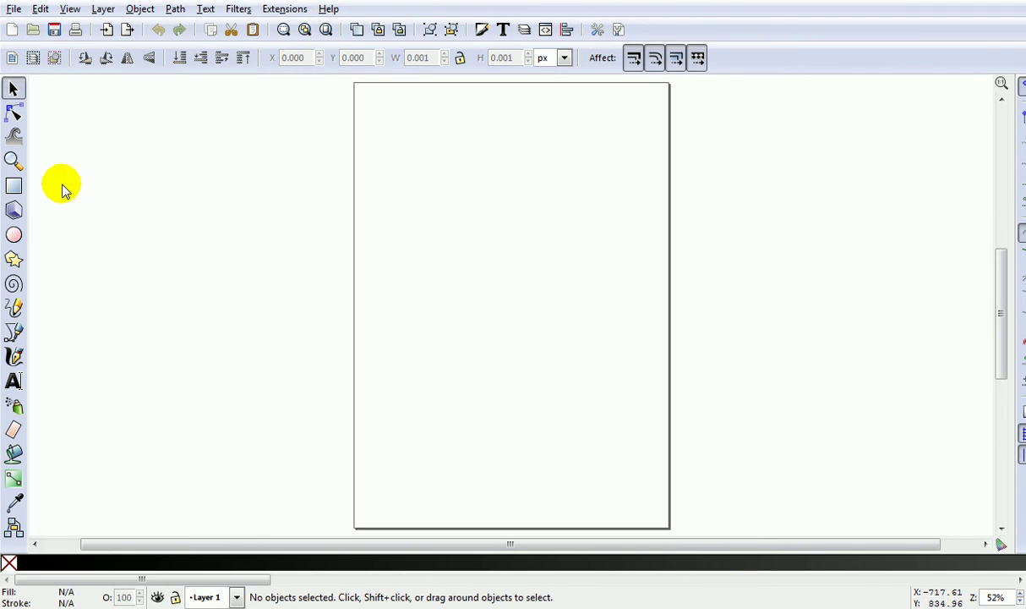
{"action": "left_click", "coordinate": [15, 235]}
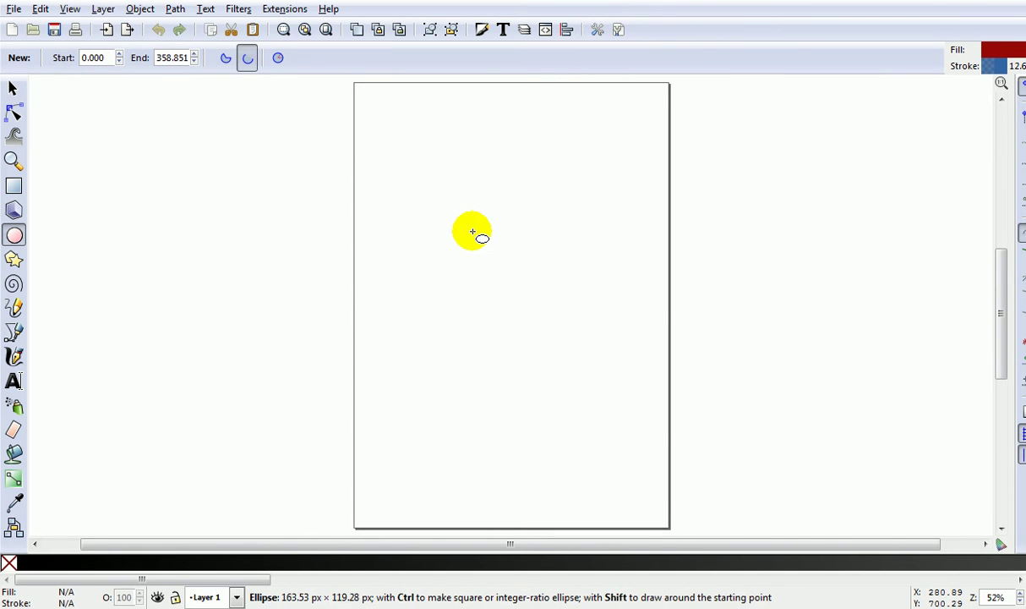
{"action": "left_click_drag", "start_coordinate": [403, 181], "coordinate": [472, 232]}
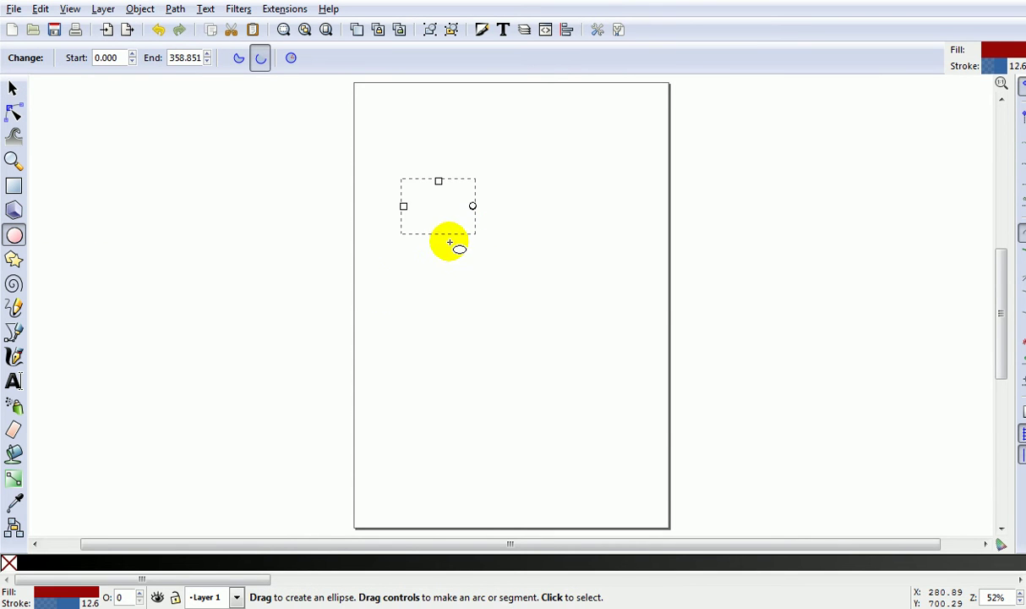
{"action": "double_click", "coordinate": [88, 599]}
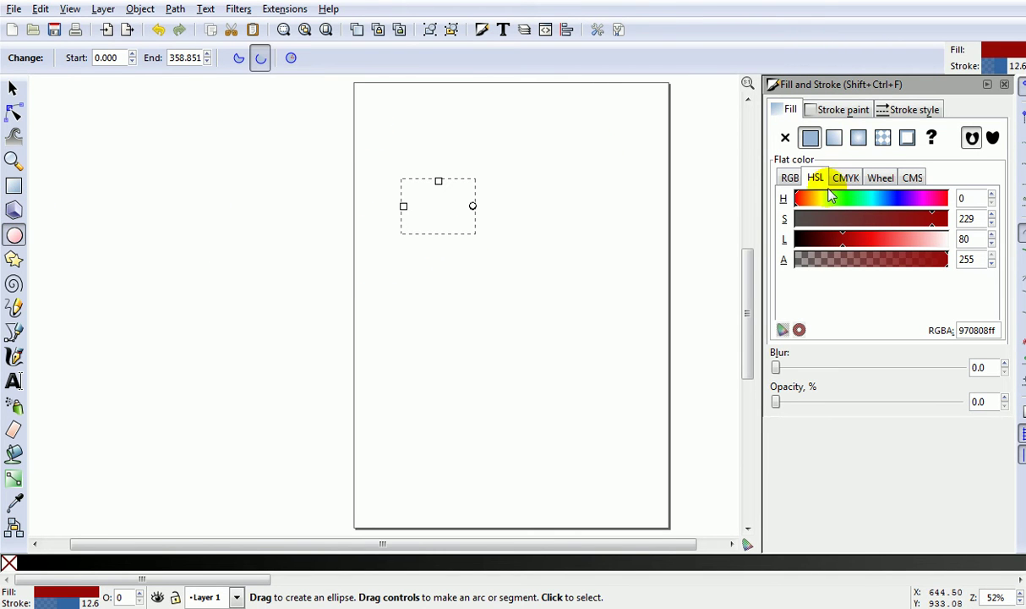
{"action": "left_click", "coordinate": [879, 240]}
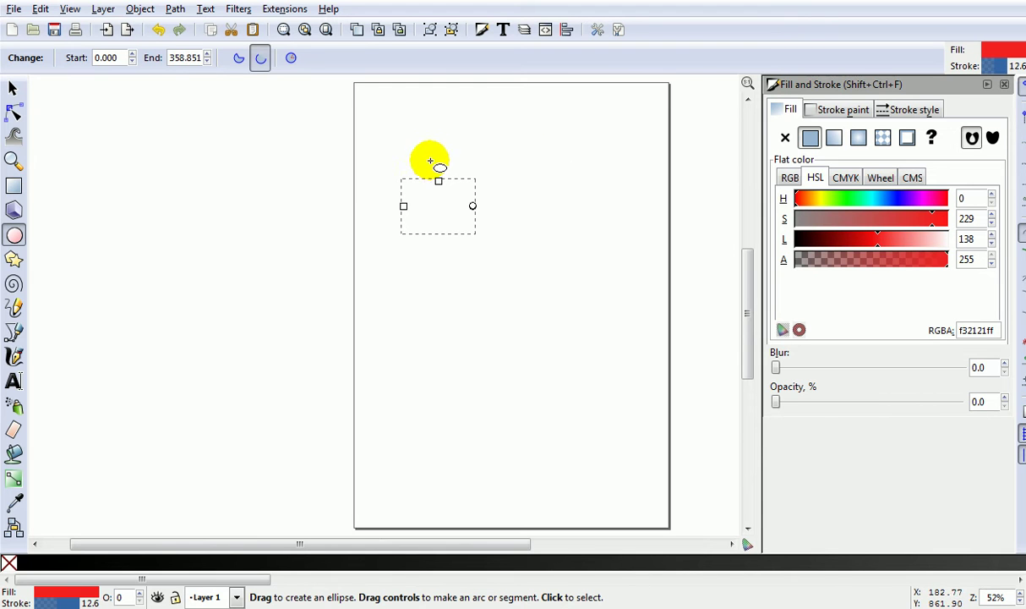
Redraw the red ellipse, cut a mouth wedge into it, and set opacity to 88.9%.
{"action": "mouse_move", "coordinate": [426, 149]}
{"action": "left_mouse_down"}
{"action": "mouse_move", "coordinate": [504, 201]}
{"action": "mouse_move", "coordinate": [486, 125]}
{"action": "left_mouse_up"}
{"action": "left_click_drag", "start_coordinate": [502, 173], "coordinate": [514, 128]}
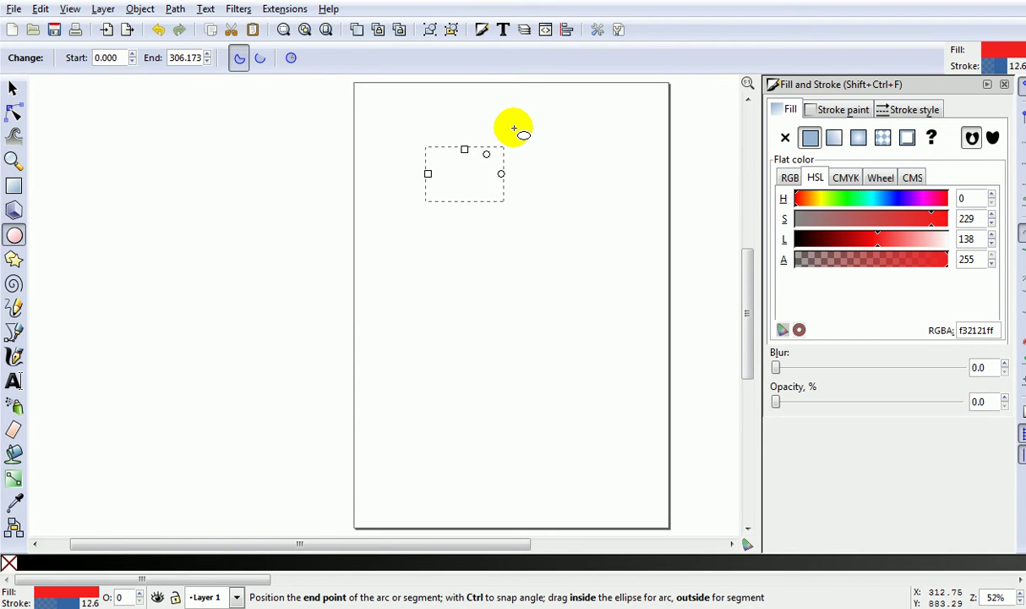
{"action": "mouse_move", "coordinate": [776, 404]}
{"action": "left_mouse_down"}
{"action": "mouse_move", "coordinate": [949, 404]}
{"action": "mouse_move", "coordinate": [942, 410]}
{"action": "left_mouse_up"}
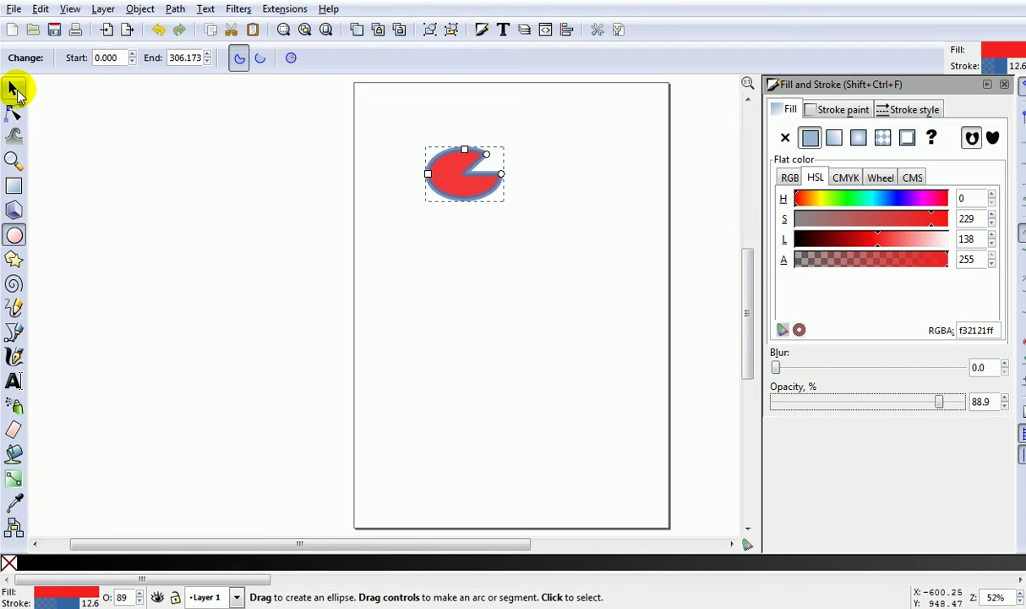
Duplicate the red pie and place the copy just touching the original's right side.
{"action": "left_click", "coordinate": [14, 89]}
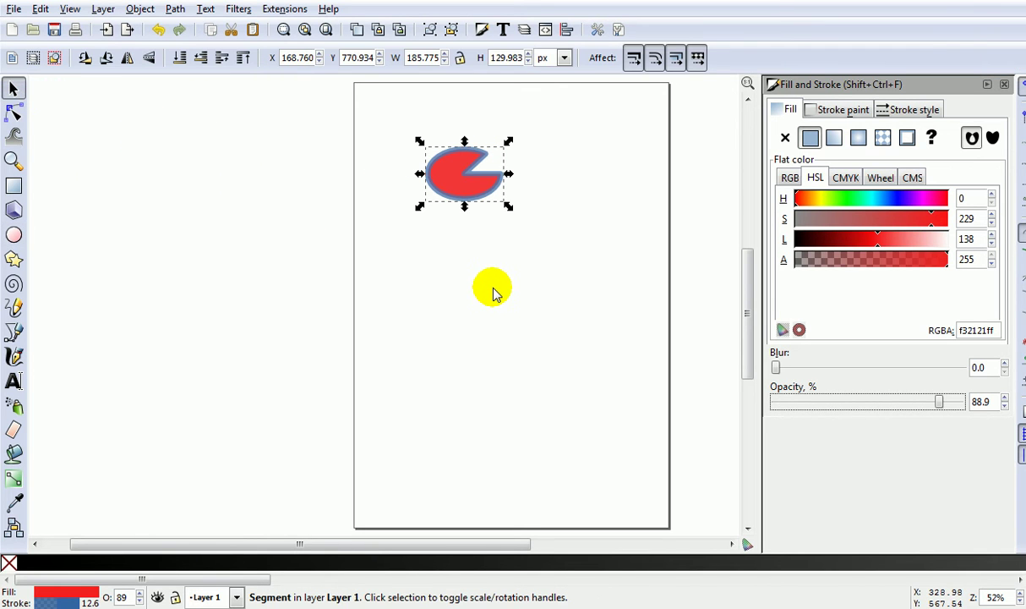
{"action": "key", "text": "ctrl+v"}
{"action": "left_click_drag", "start_coordinate": [493, 286], "coordinate": [552, 212]}
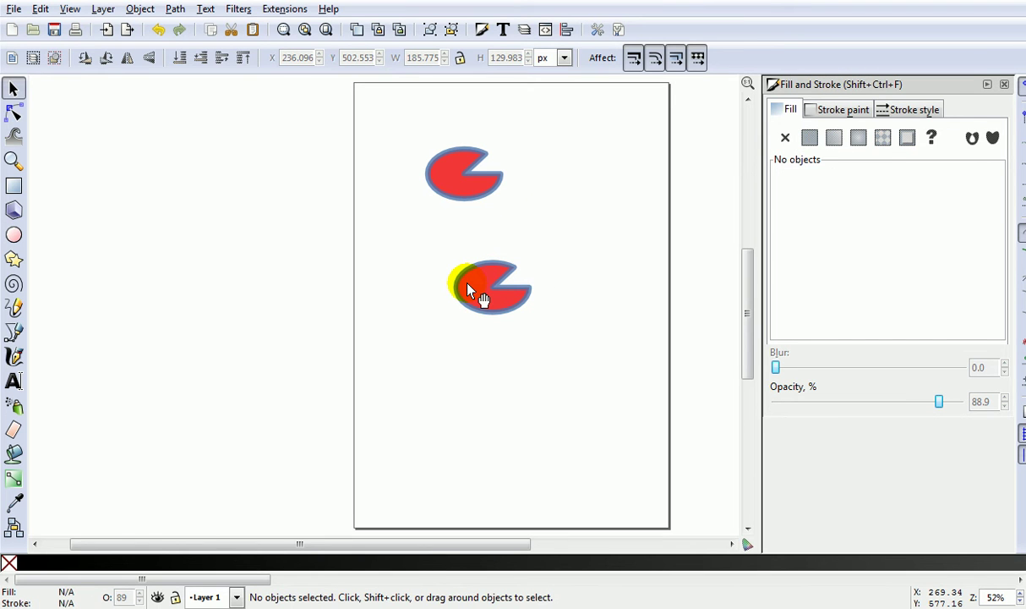
{"action": "left_click_drag", "start_coordinate": [469, 290], "coordinate": [523, 168]}
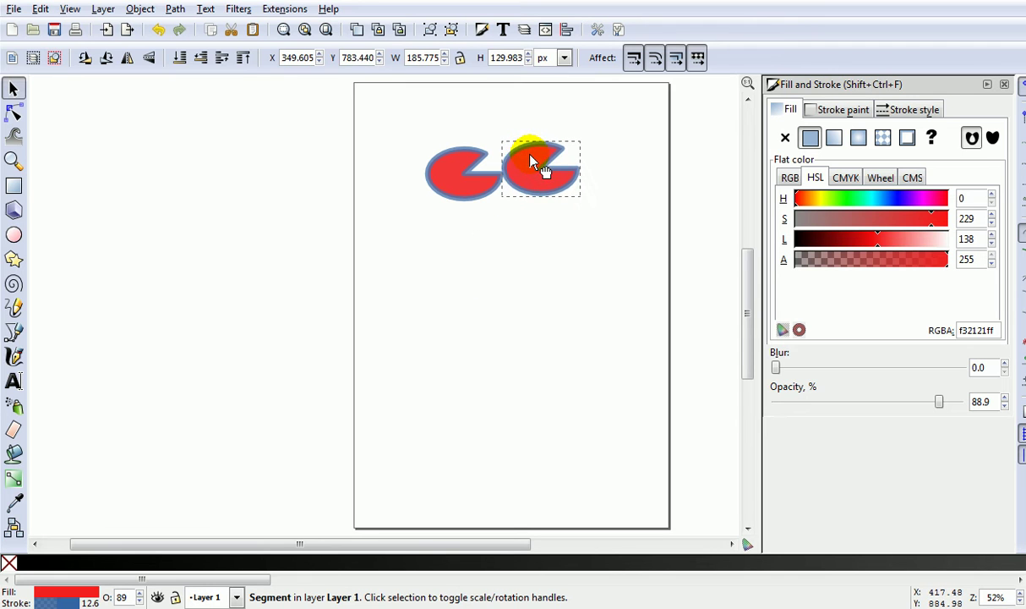
{"action": "left_click_drag", "start_coordinate": [522, 168], "coordinate": [527, 165]}
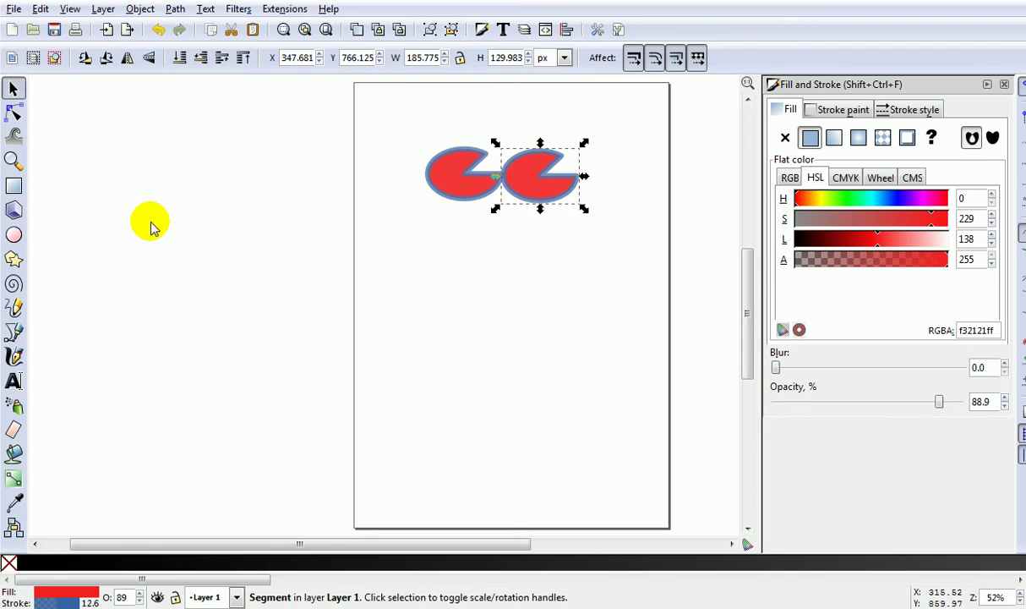
{"action": "left_click", "coordinate": [14, 236]}
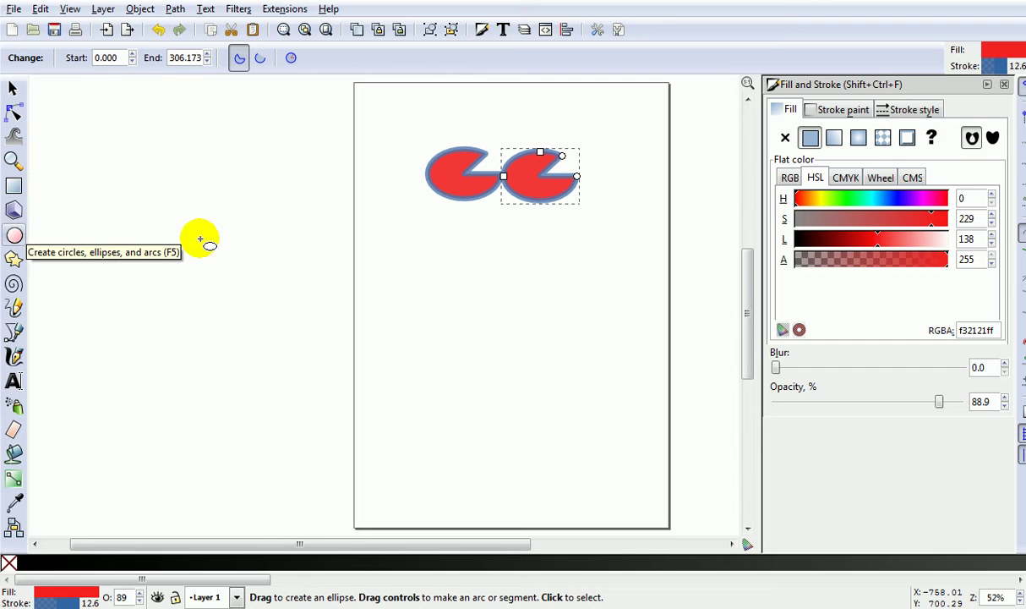
Draw a larger pie, colour it blue with hue 170, and rotate it mouth-up.
{"action": "left_click_drag", "start_coordinate": [437, 238], "coordinate": [546, 306]}
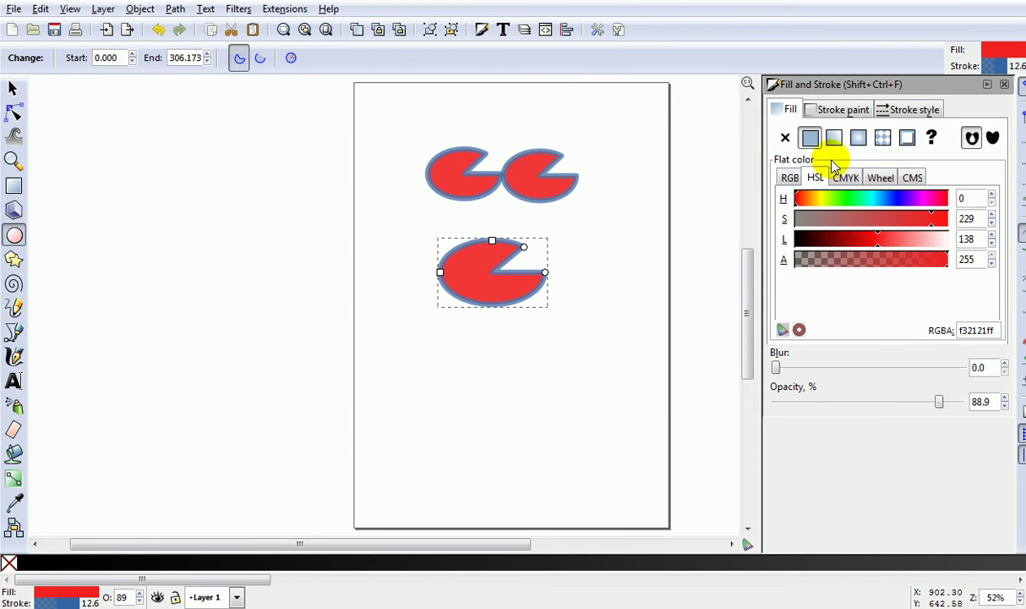
{"action": "left_click", "coordinate": [898, 202]}
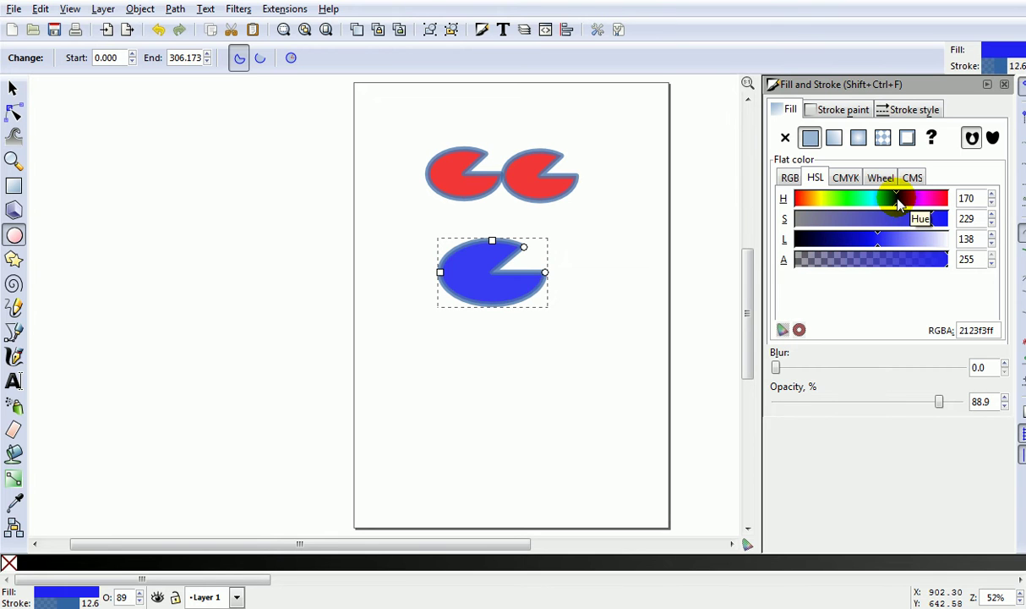
{"action": "left_click", "coordinate": [14, 89]}
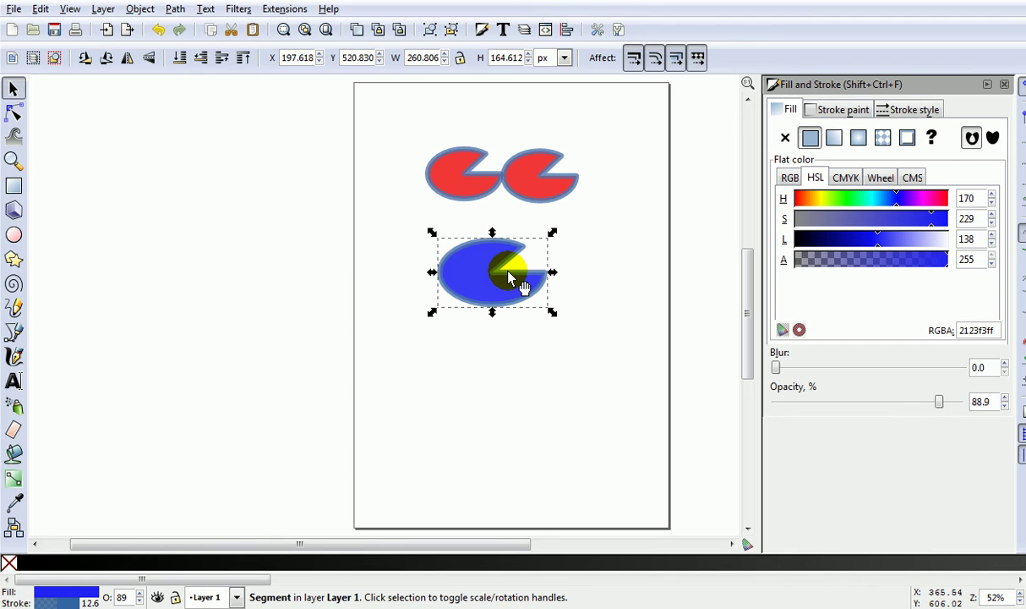
{"action": "left_click", "coordinate": [511, 279]}
{"action": "left_click_drag", "start_coordinate": [554, 236], "coordinate": [498, 220]}
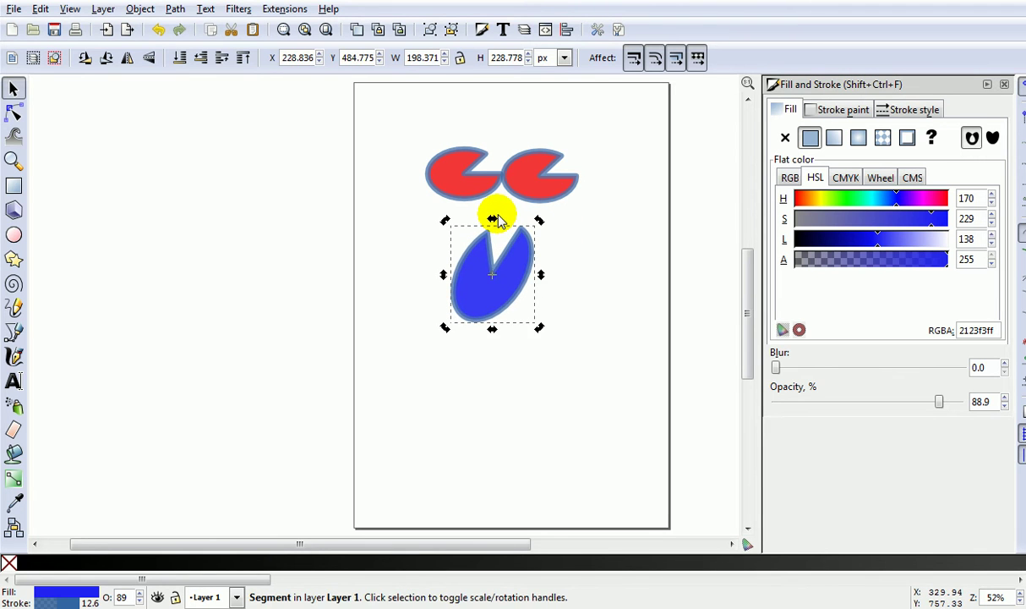
Move the blue pie up under the red pies and lower it one step.
{"action": "left_click", "coordinate": [486, 291]}
{"action": "mouse_move", "coordinate": [488, 298]}
{"action": "left_mouse_down"}
{"action": "mouse_move", "coordinate": [499, 244]}
{"action": "mouse_move", "coordinate": [488, 230]}
{"action": "mouse_move", "coordinate": [491, 241]}
{"action": "left_mouse_up"}
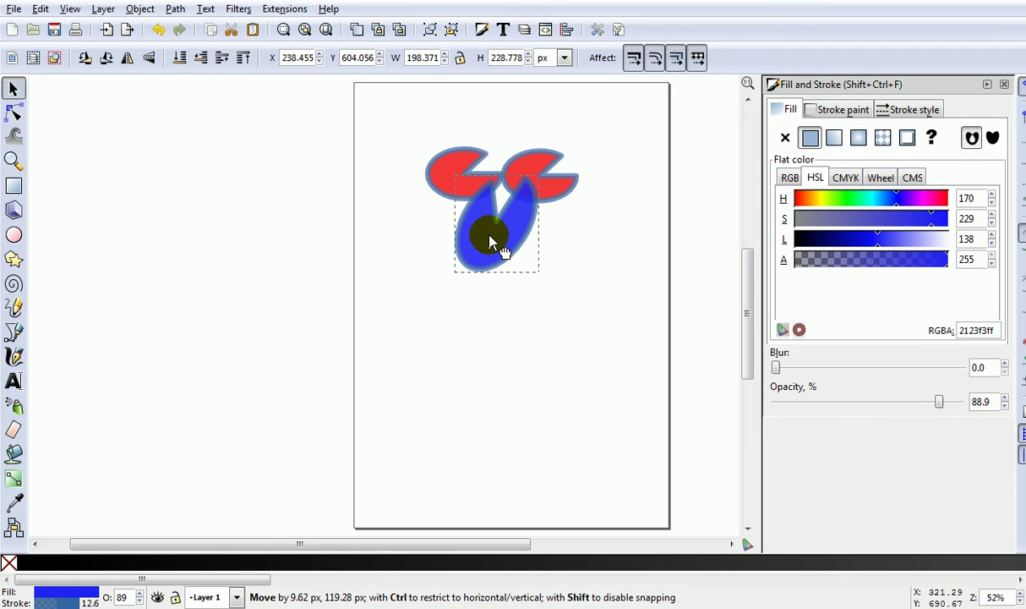
{"action": "left_click", "coordinate": [201, 58]}
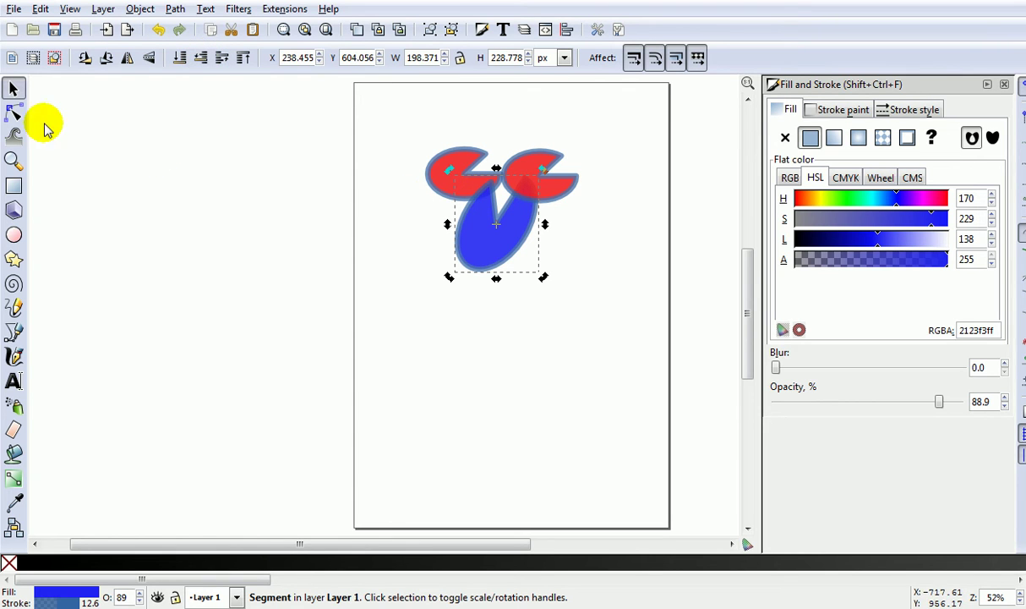
Draw a big blue pie over the figures and delete the stray tiny ellipse.
{"action": "left_click", "coordinate": [14, 235]}
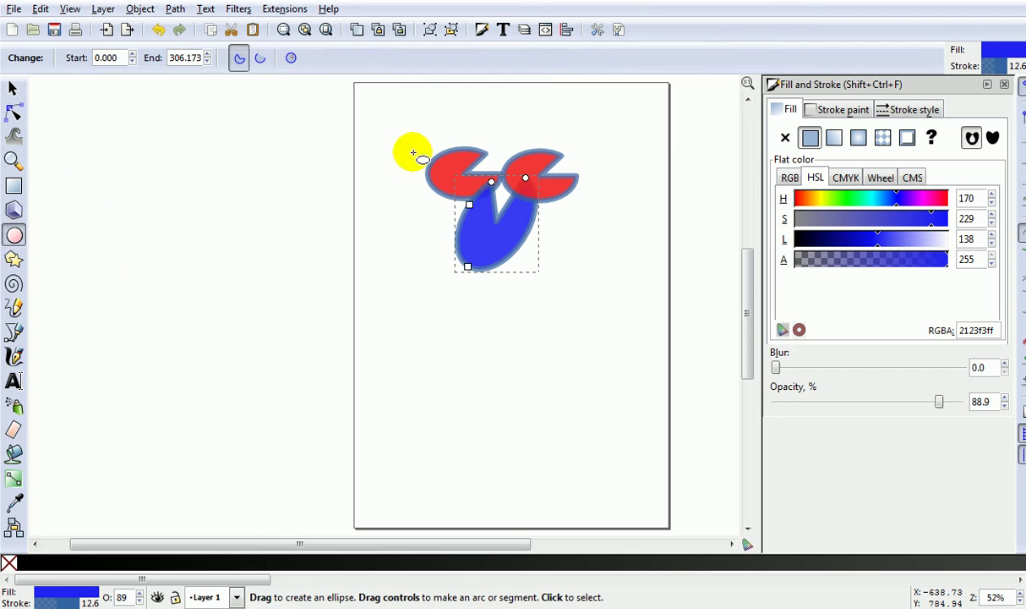
{"action": "left_click_drag", "start_coordinate": [411, 136], "coordinate": [616, 310]}
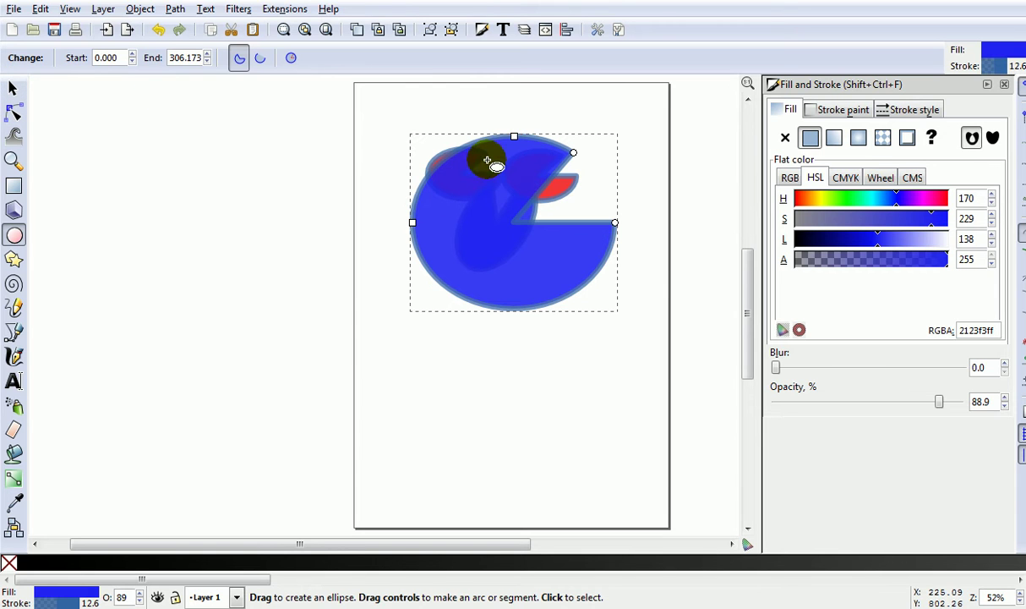
{"action": "left_click_drag", "start_coordinate": [455, 139], "coordinate": [471, 149]}
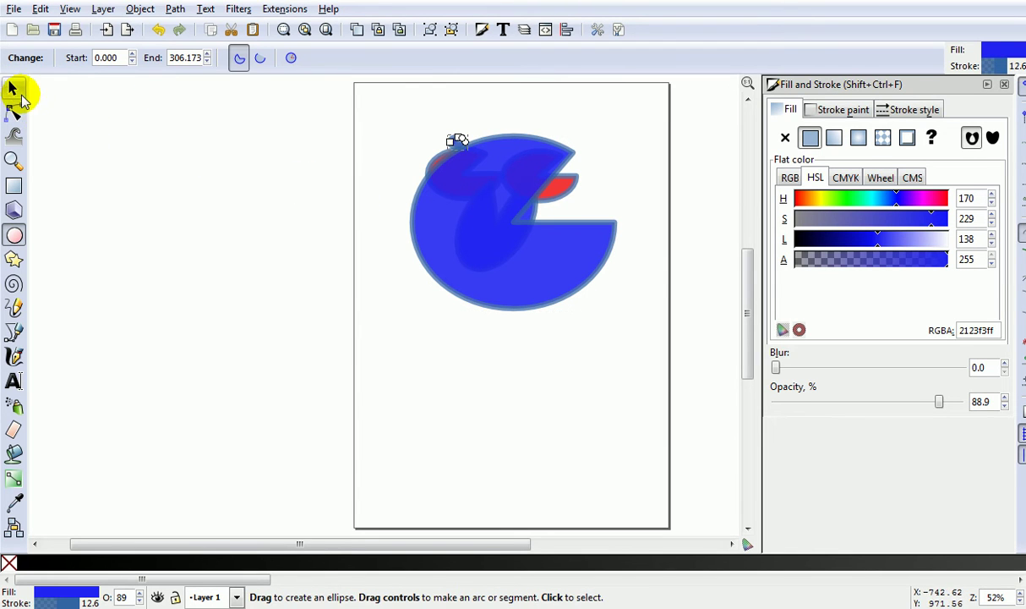
{"action": "left_click", "coordinate": [14, 88]}
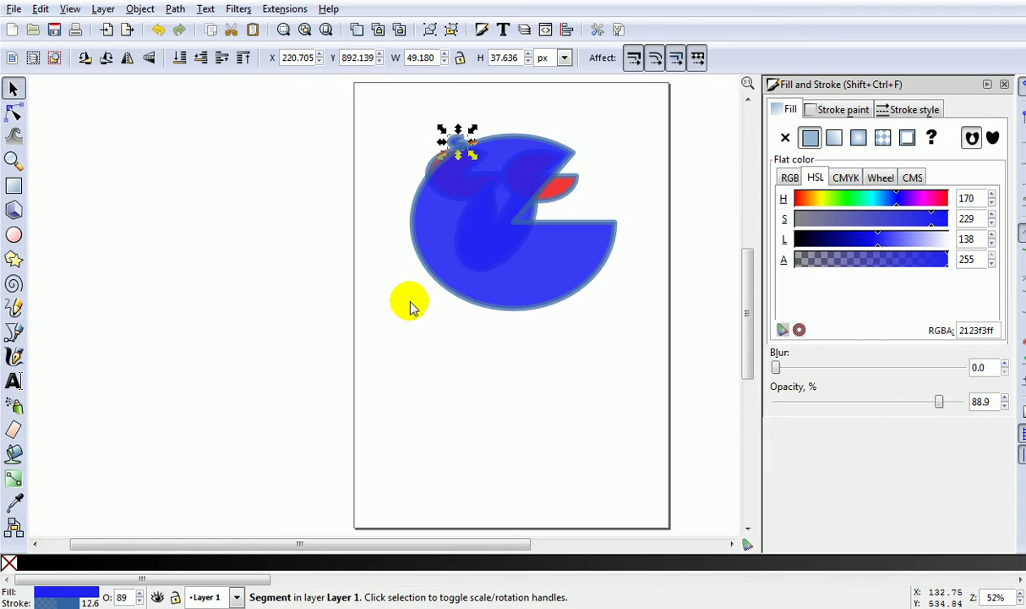
{"action": "key", "text": "Delete"}
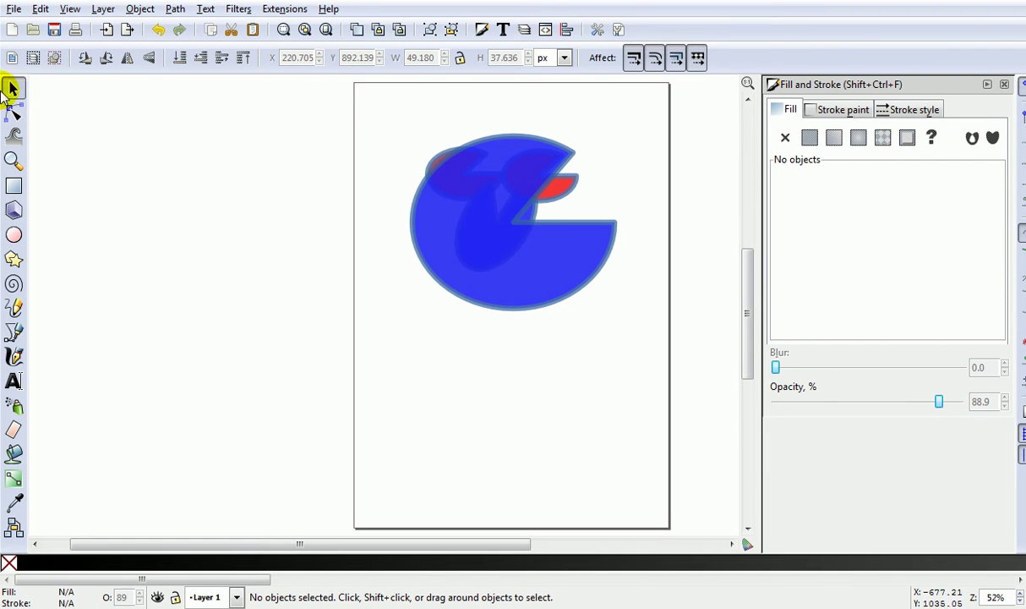
Enlarge the big blue pie toward the top-left and send it to the bottom.
{"action": "left_click", "coordinate": [413, 204]}
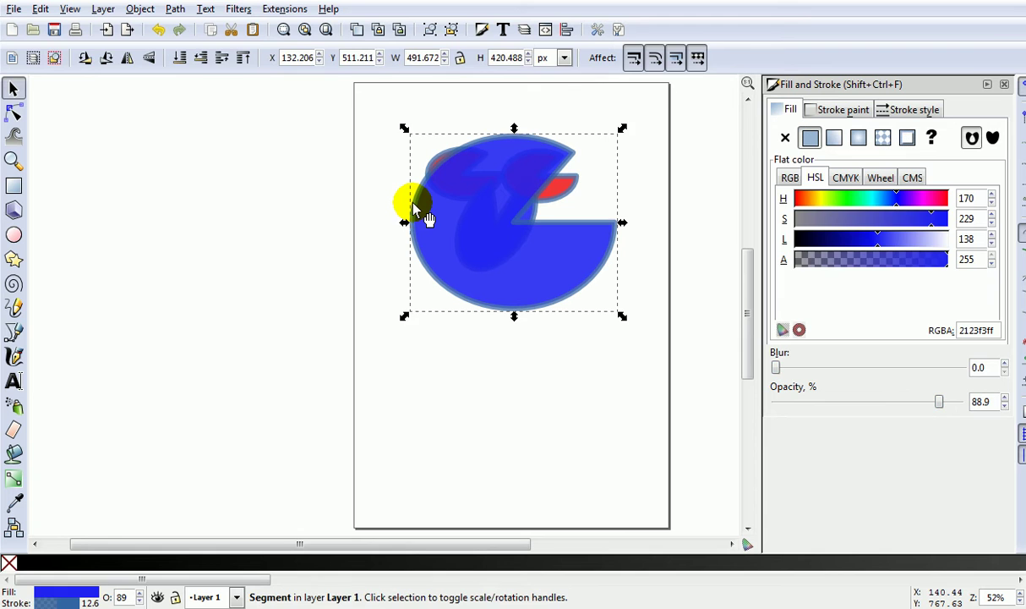
{"action": "key", "text": "e"}
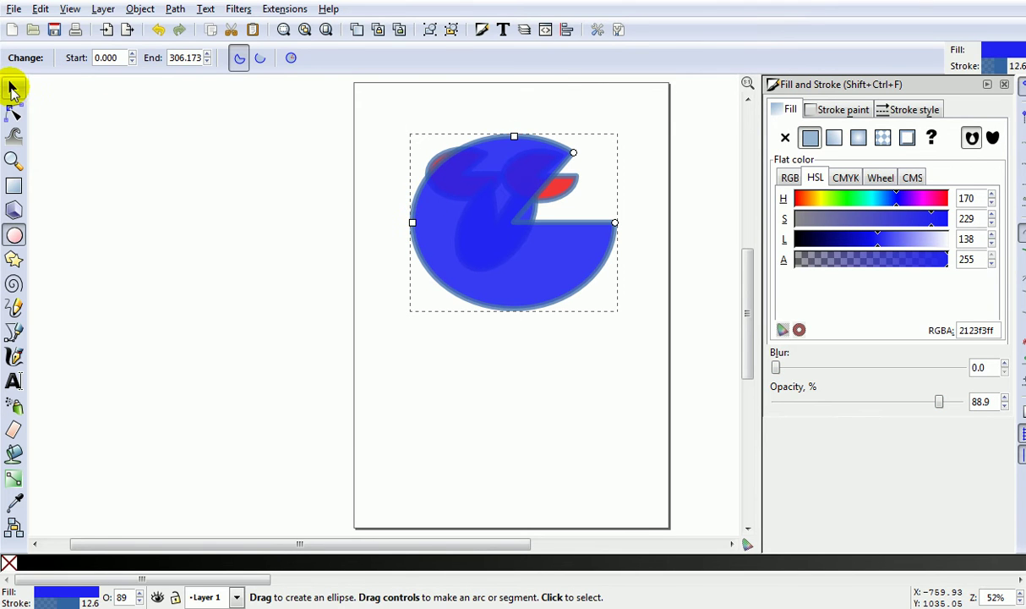
{"action": "left_click", "coordinate": [12, 87]}
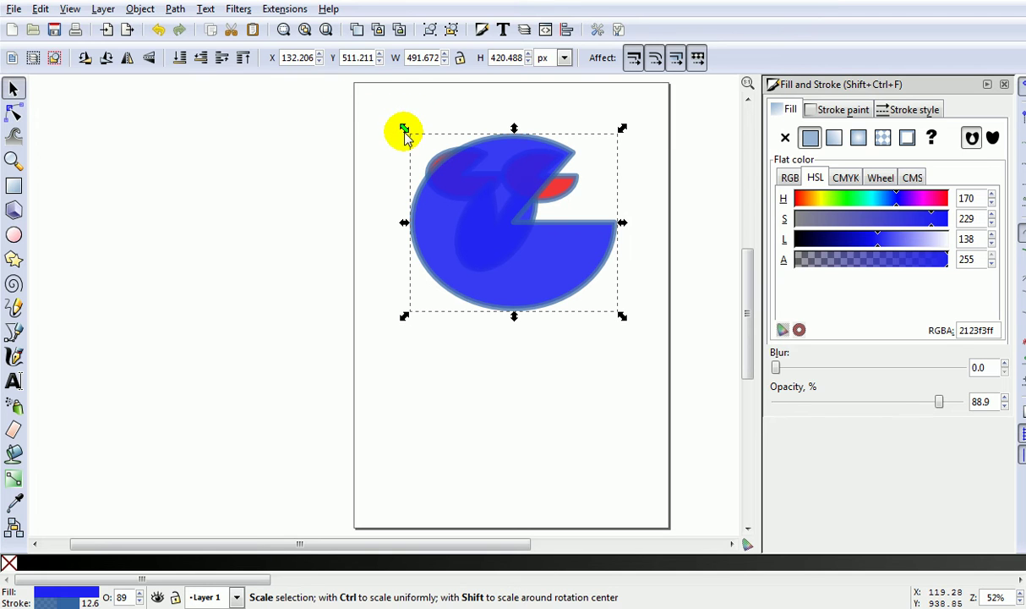
{"action": "left_click_drag", "start_coordinate": [404, 130], "coordinate": [382, 107]}
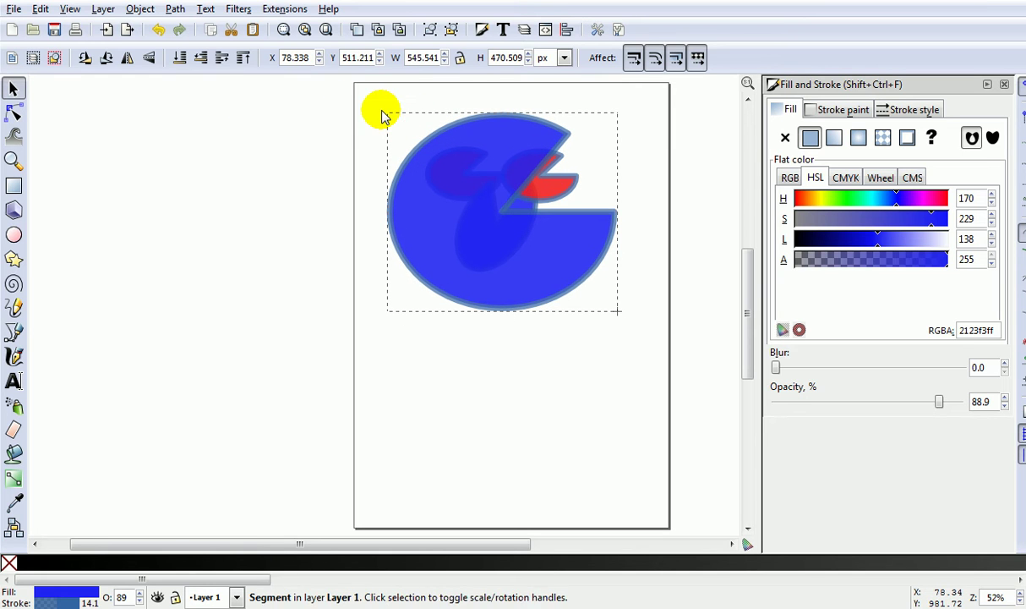
{"action": "left_click", "coordinate": [179, 59]}
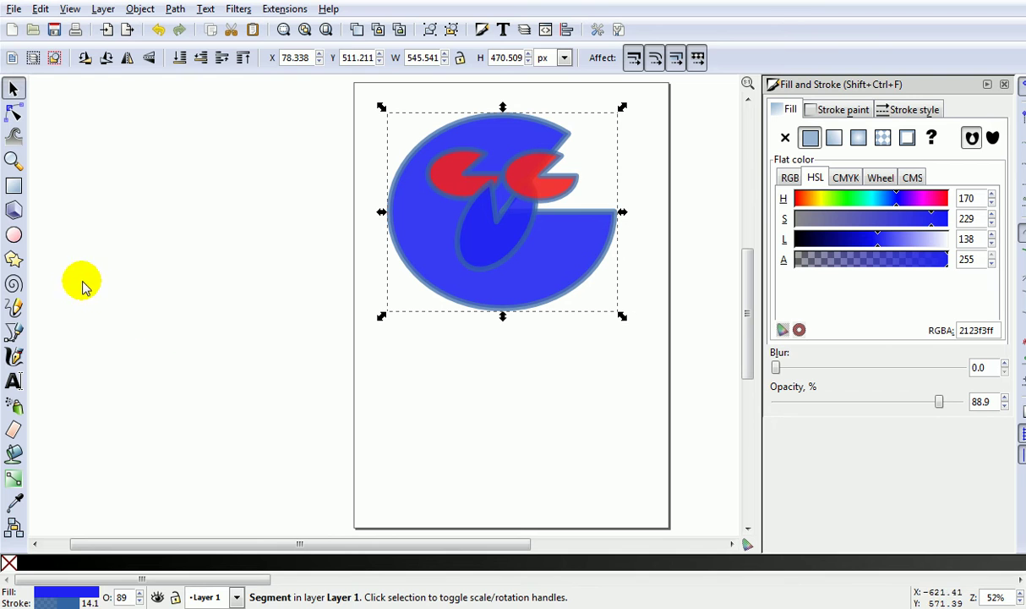
Draw a pie segment over the lower body and make it magenta with red 240.
{"action": "left_click", "coordinate": [13, 235]}
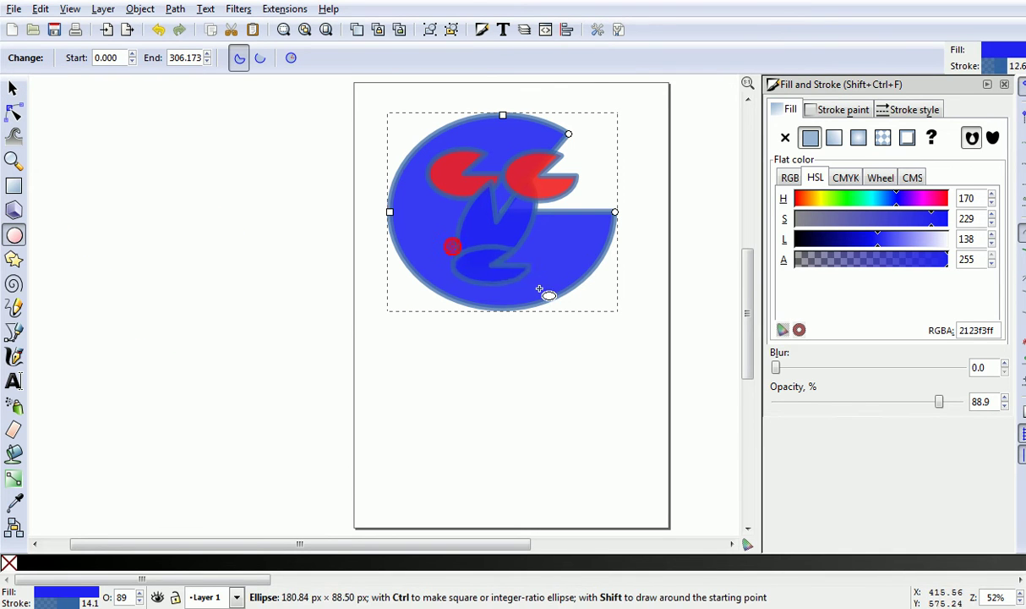
{"action": "left_click_drag", "start_coordinate": [453, 248], "coordinate": [552, 299]}
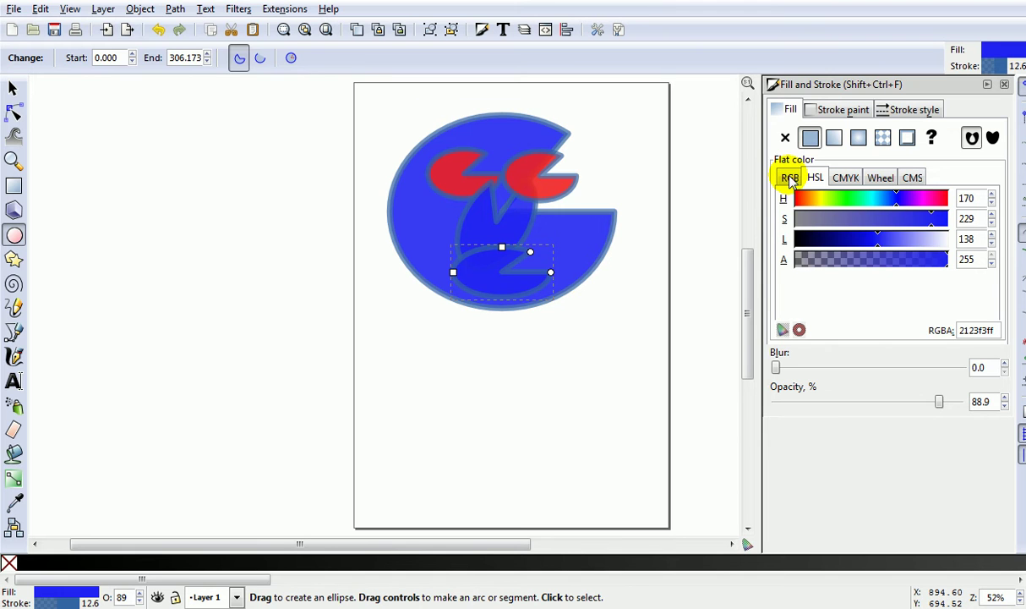
{"action": "left_click", "coordinate": [790, 178]}
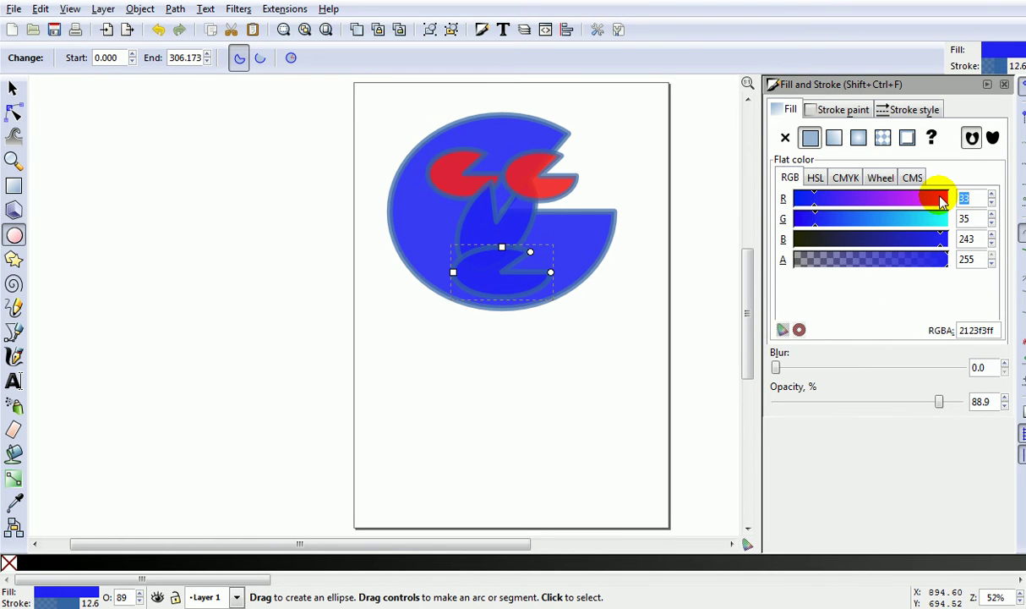
{"action": "left_click", "coordinate": [941, 200]}
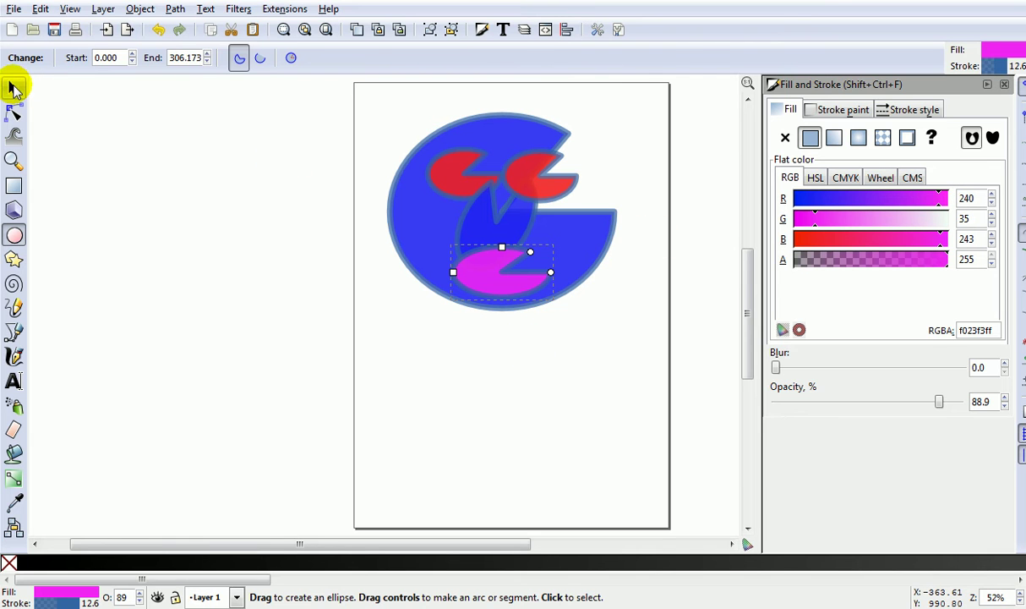
Move the magenta segment left and rotate it about 50 degrees at the body's bottom.
{"action": "left_click", "coordinate": [13, 88]}
{"action": "left_click_drag", "start_coordinate": [493, 271], "coordinate": [454, 276]}
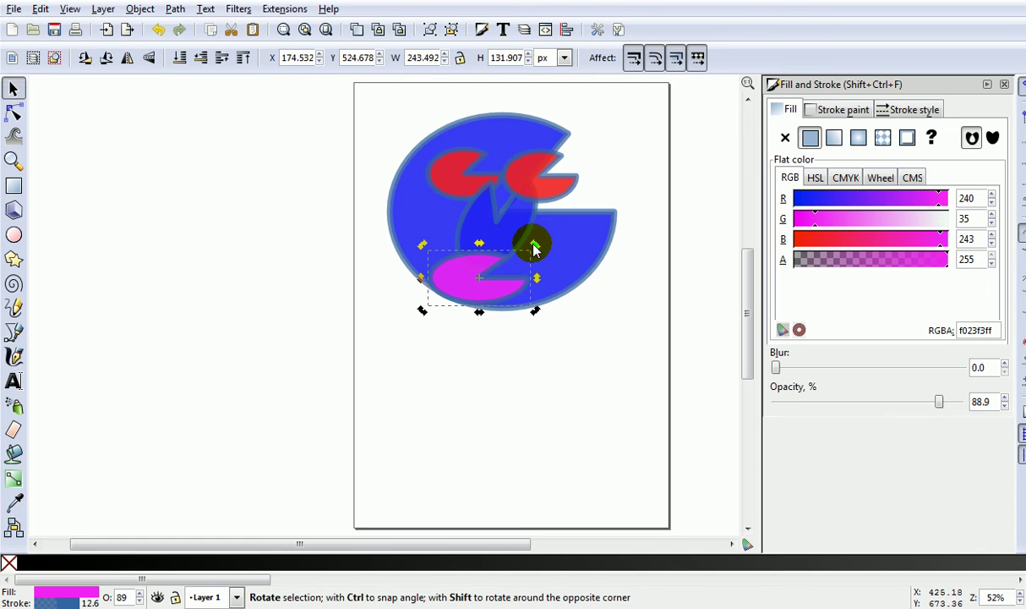
{"action": "left_click_drag", "start_coordinate": [527, 245], "coordinate": [493, 230]}
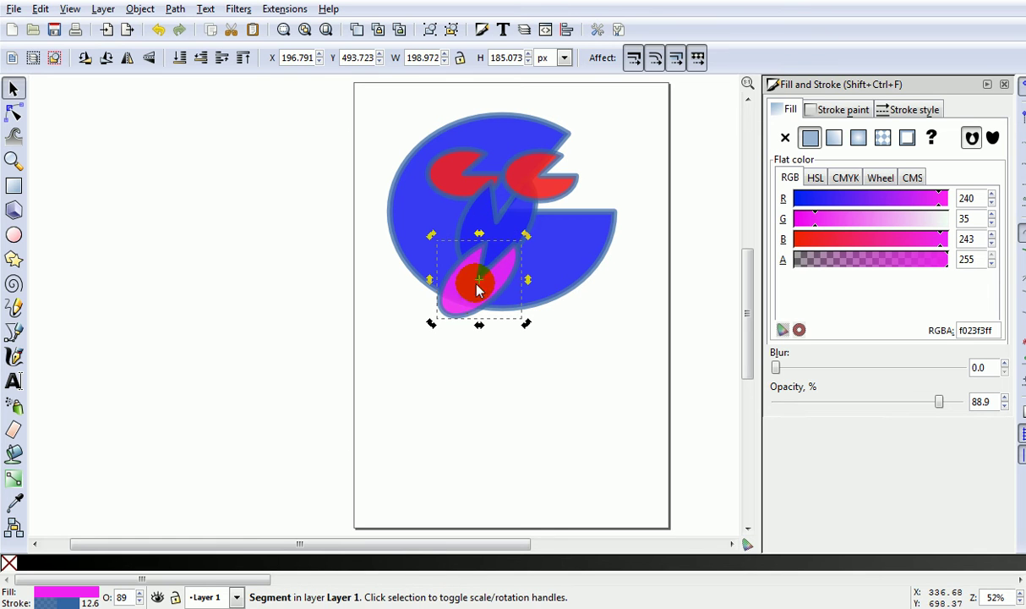
{"action": "left_click_drag", "start_coordinate": [476, 290], "coordinate": [483, 285]}
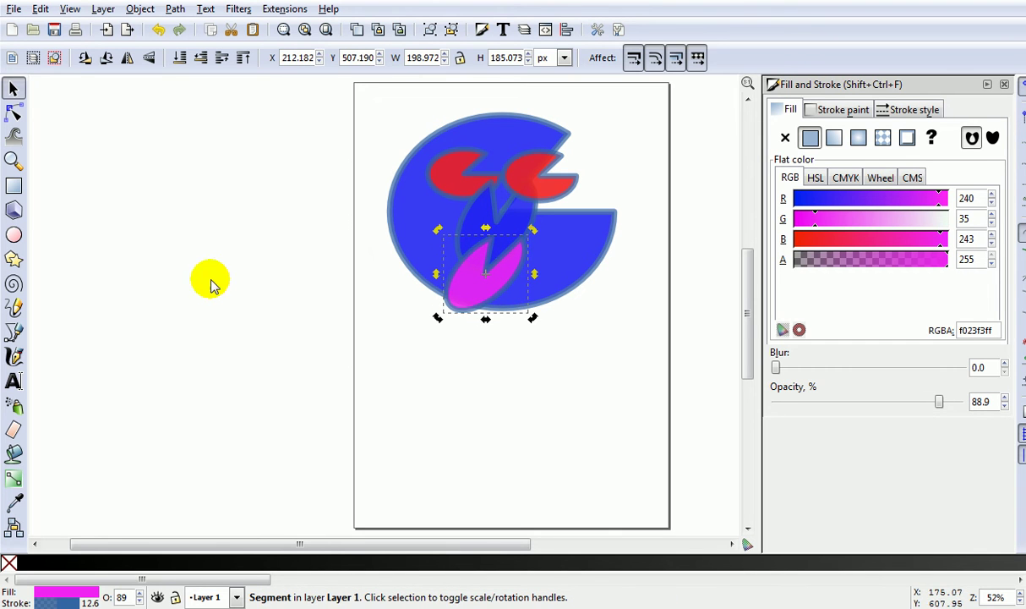
Draw a rounded rectangle below the body and move it up to overlap it.
{"action": "left_click", "coordinate": [14, 186]}
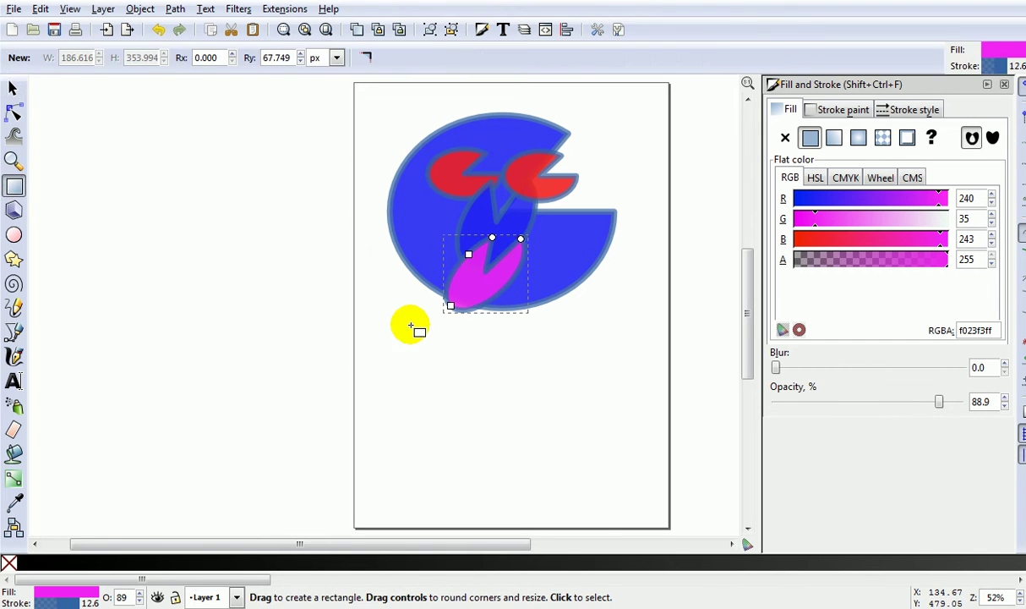
{"action": "mouse_move", "coordinate": [412, 333]}
{"action": "left_mouse_down"}
{"action": "mouse_move", "coordinate": [505, 404]}
{"action": "mouse_move", "coordinate": [526, 490]}
{"action": "left_mouse_up"}
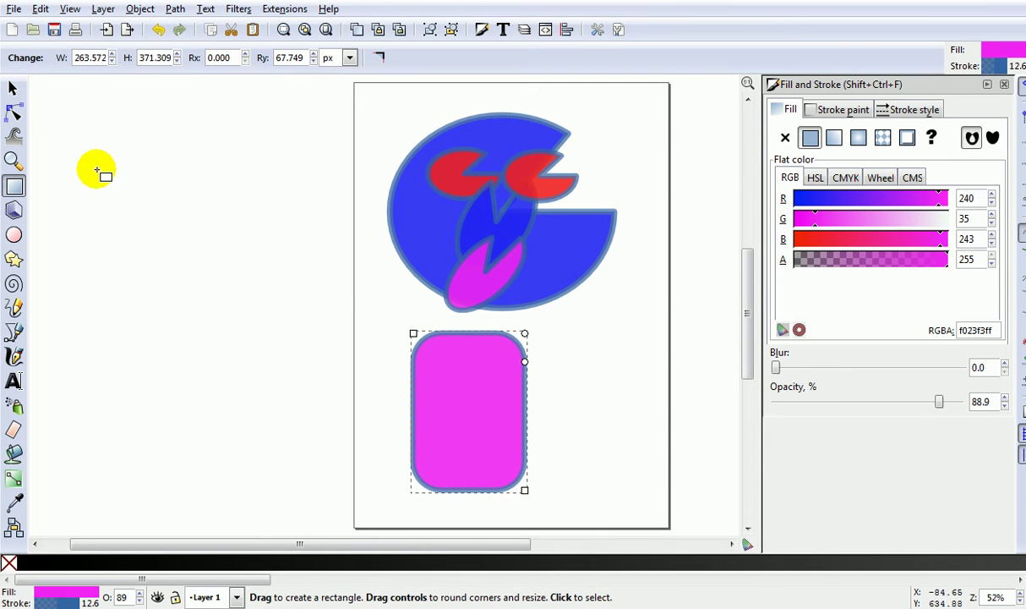
{"action": "left_click", "coordinate": [11, 88]}
{"action": "left_click", "coordinate": [507, 406]}
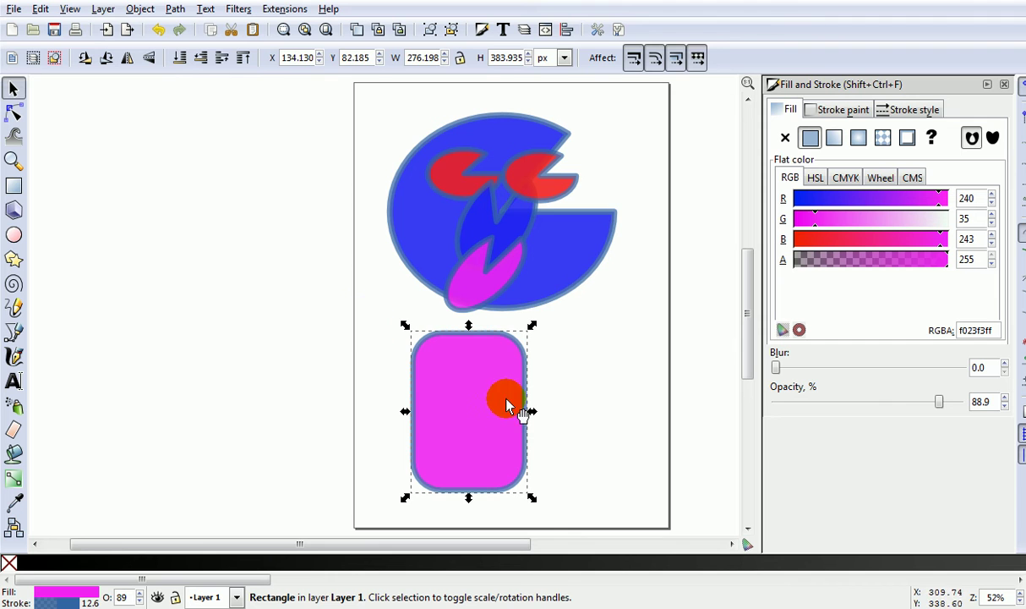
{"action": "left_click_drag", "start_coordinate": [479, 420], "coordinate": [518, 362]}
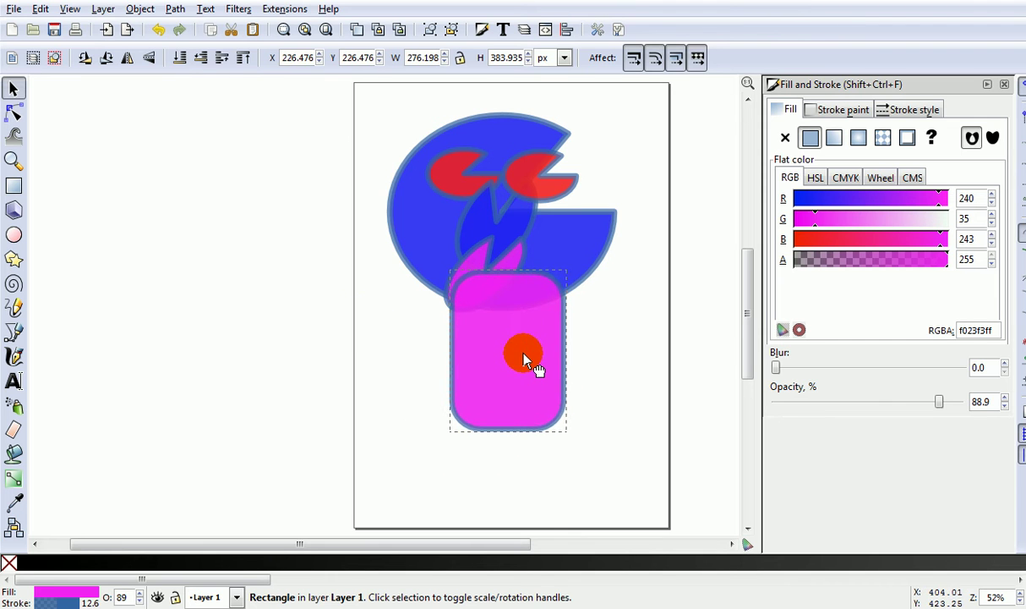
Narrow the rectangle to about 84% width, set green 248 for near-white, and reposition it.
{"action": "left_click_drag", "start_coordinate": [561, 356], "coordinate": [495, 369]}
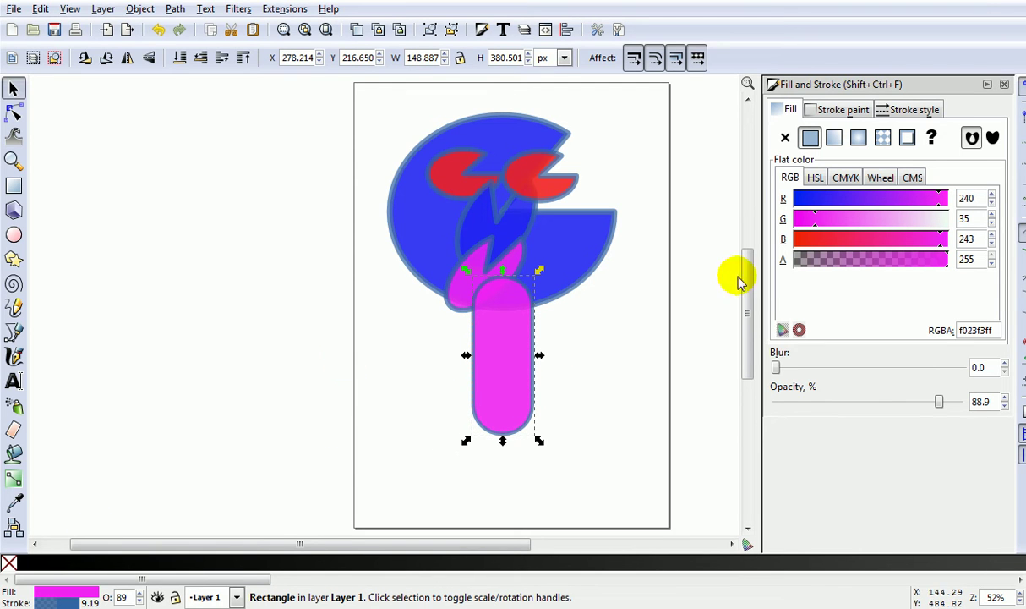
{"action": "left_click", "coordinate": [945, 224]}
{"action": "left_click_drag", "start_coordinate": [514, 355], "coordinate": [499, 332]}
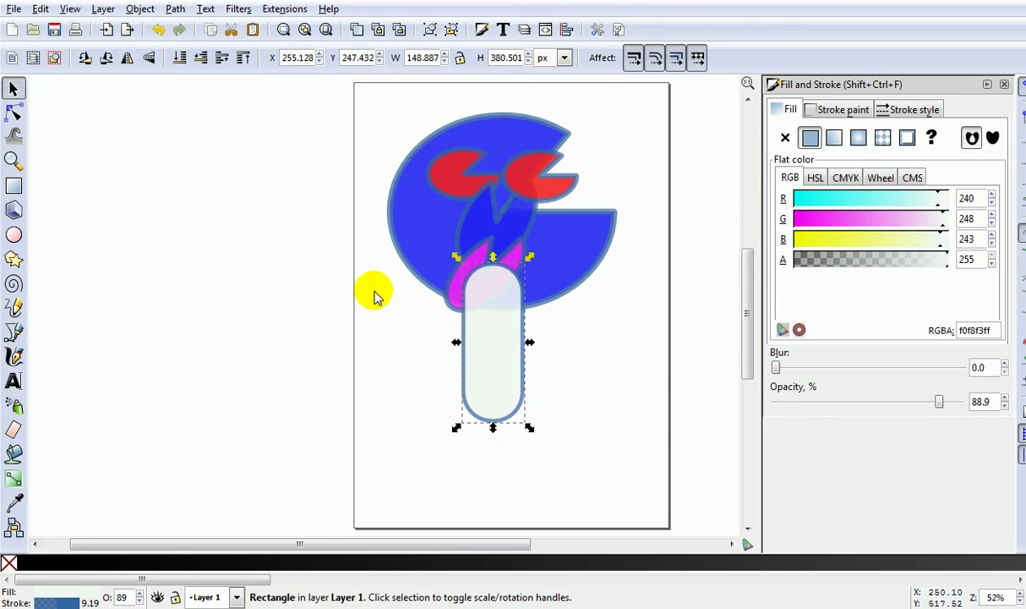
Draw a small pale pie segment at the page's lower left, then deselect it.
{"action": "left_click", "coordinate": [14, 235]}
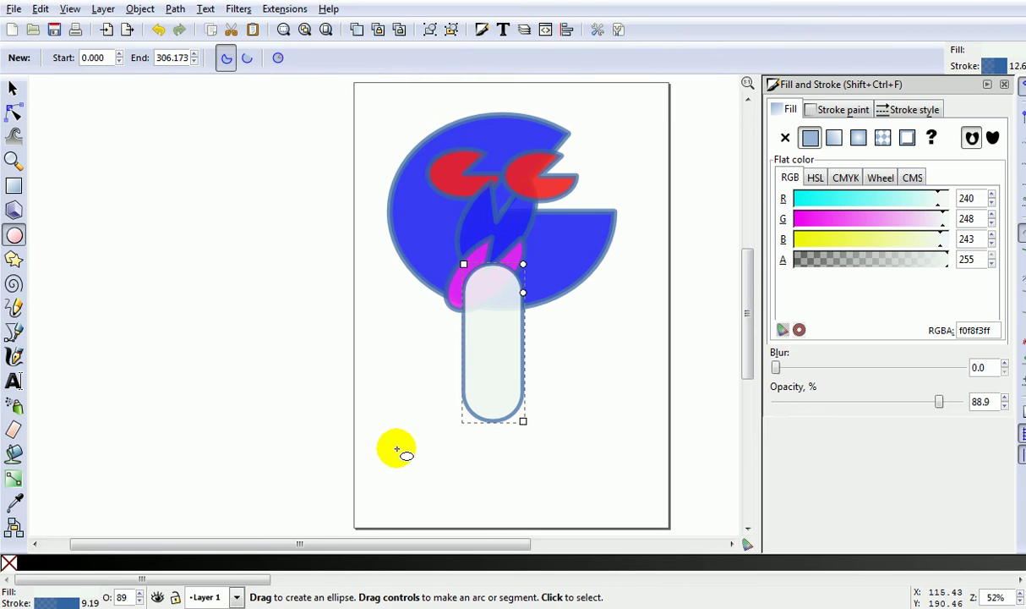
{"action": "mouse_move", "coordinate": [373, 413]}
{"action": "left_mouse_down"}
{"action": "mouse_move", "coordinate": [430, 446]}
{"action": "mouse_move", "coordinate": [425, 418]}
{"action": "left_mouse_up"}
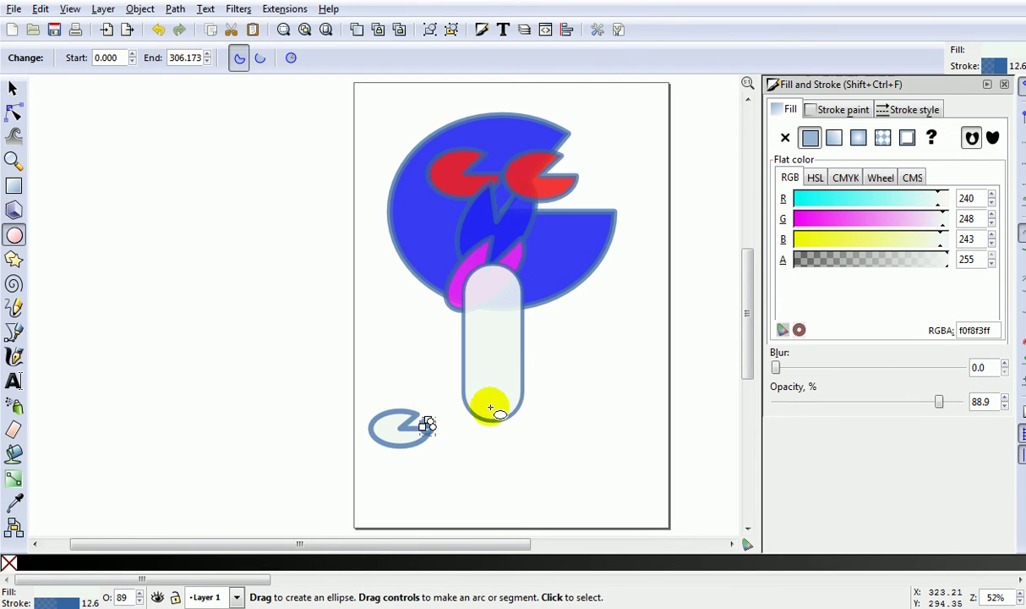
{"action": "left_click", "coordinate": [365, 422]}
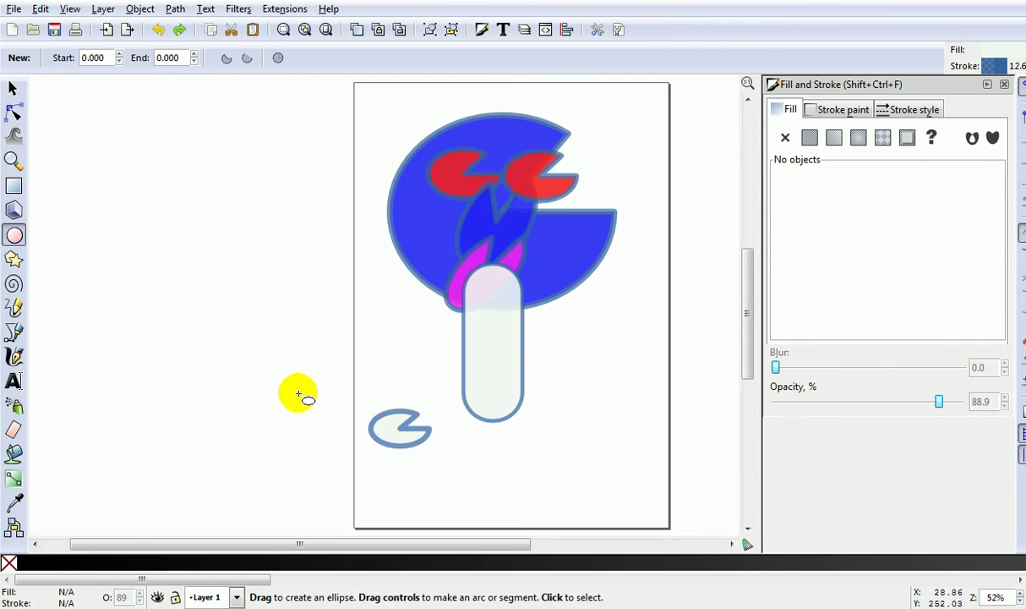
Turn the small pie segment yellow by lowering blue to 97.
{"action": "left_click", "coordinate": [14, 87]}
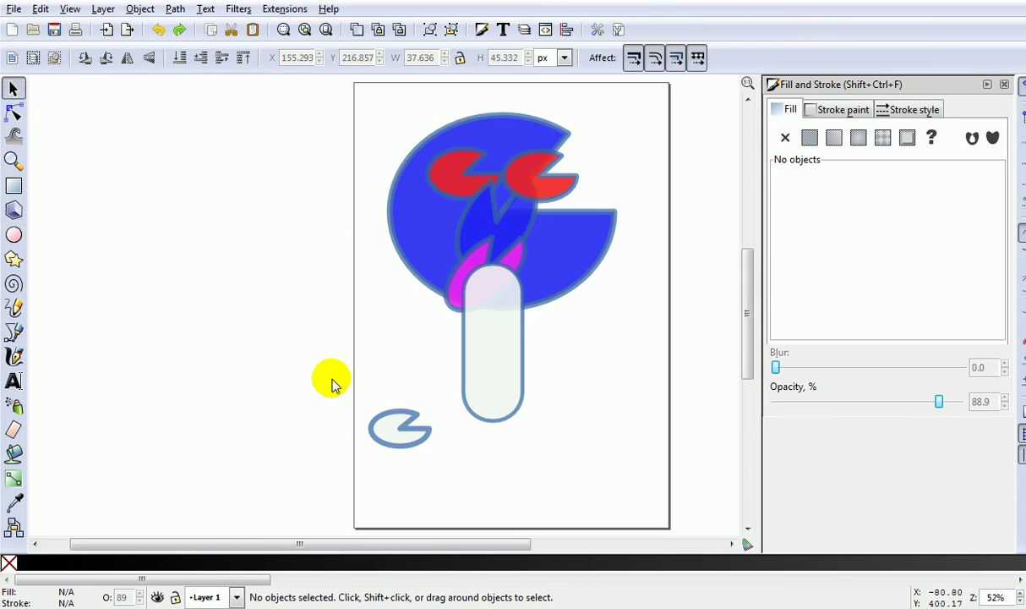
{"action": "left_click", "coordinate": [413, 417]}
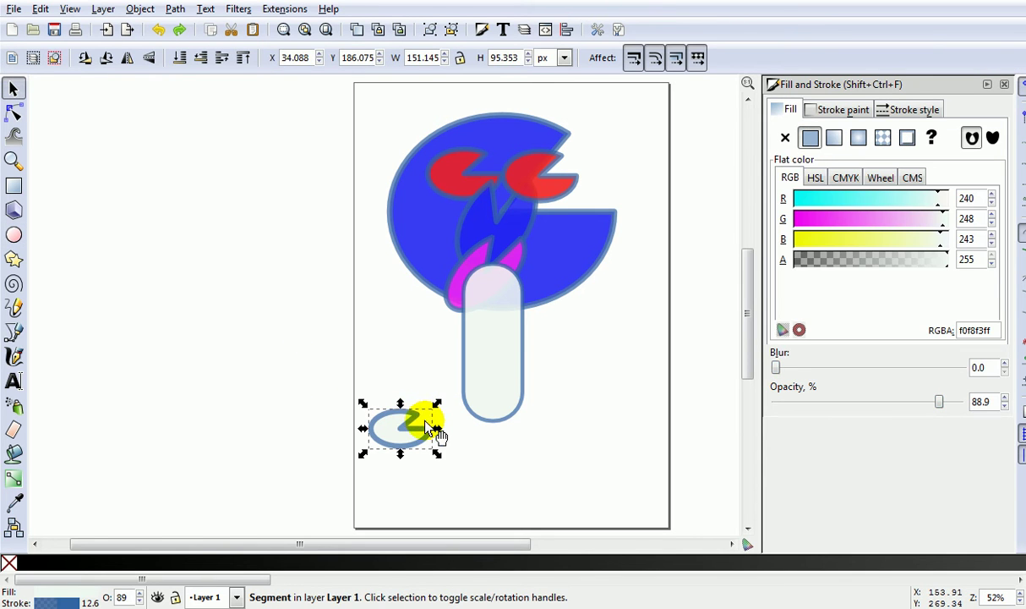
{"action": "left_click", "coordinate": [419, 438]}
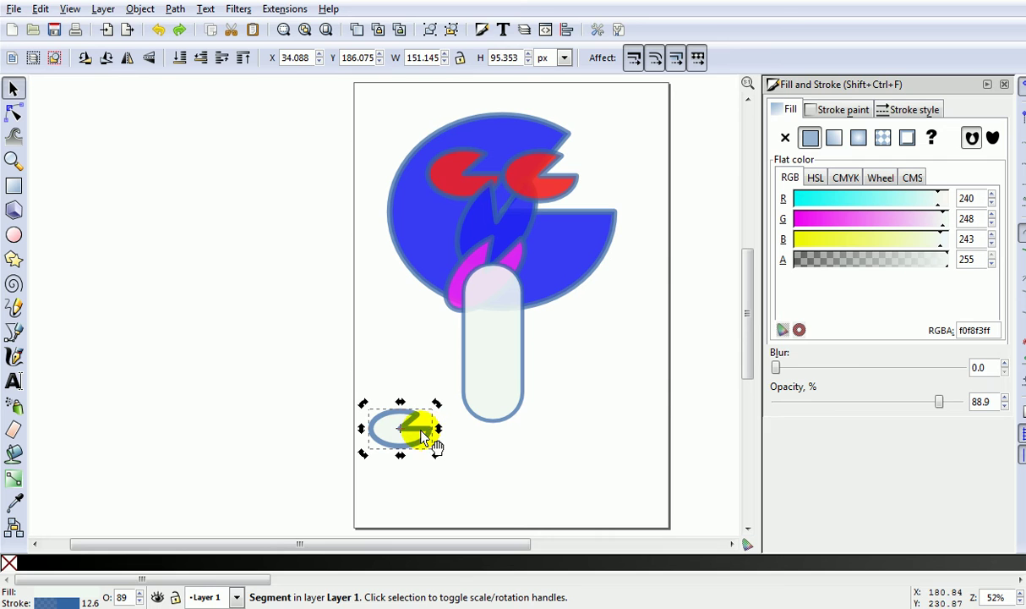
{"action": "left_click", "coordinate": [905, 245]}
{"action": "left_click", "coordinate": [854, 241]}
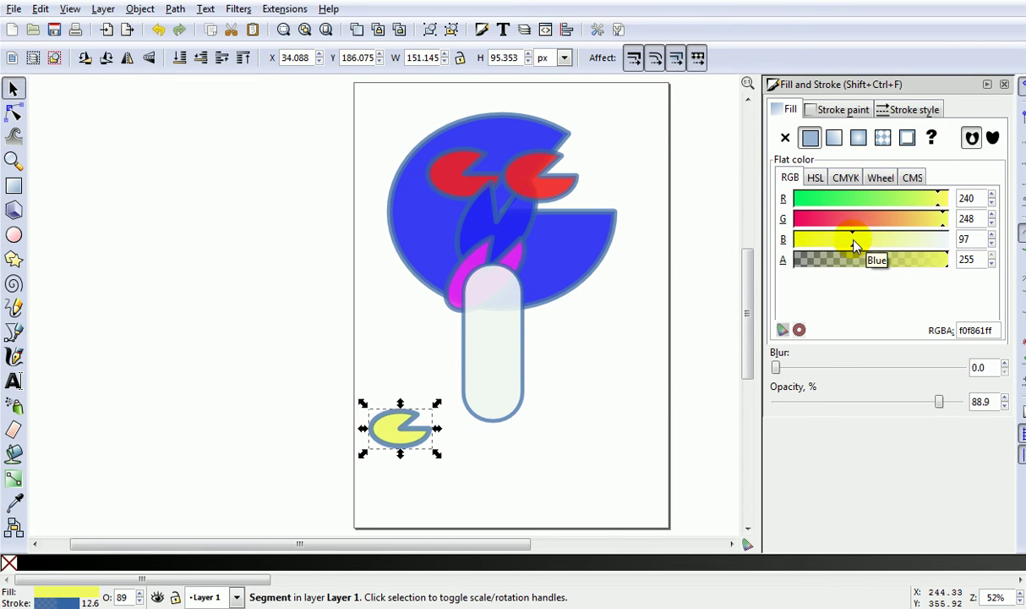
Copy the yellow segment, shrink the copy to about 55 × 38 px, and move it toward the eyes.
{"action": "key", "text": "ctrl+c"}
{"action": "key", "text": "ctrl+v"}
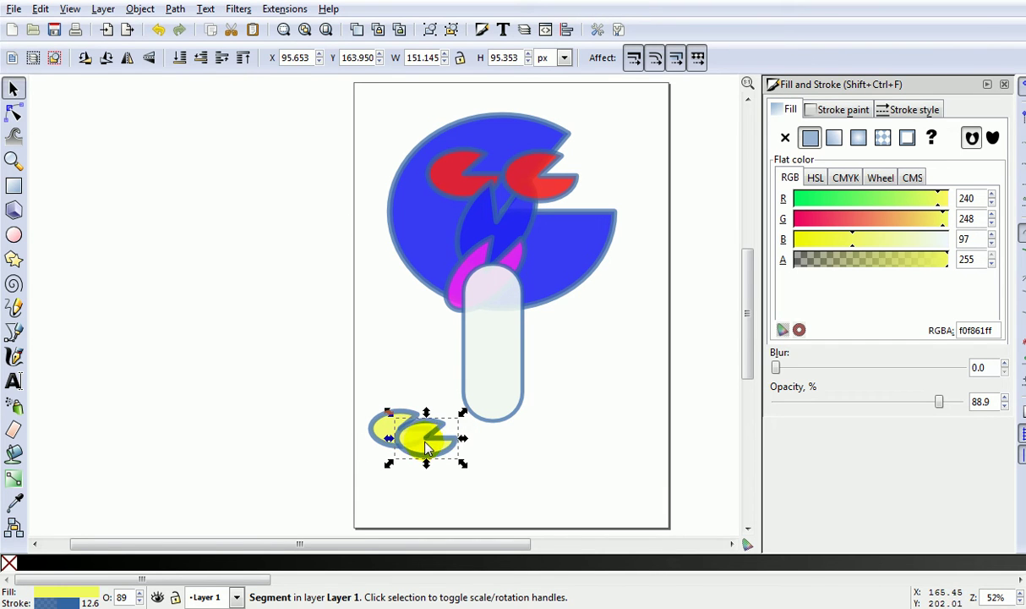
{"action": "left_click_drag", "start_coordinate": [427, 448], "coordinate": [337, 355]}
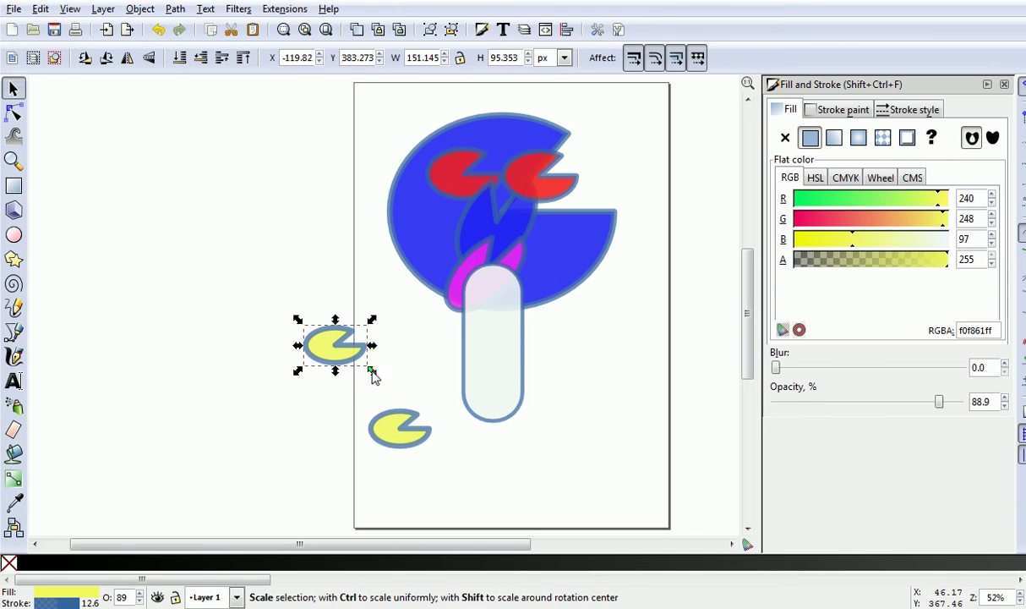
{"action": "left_click_drag", "start_coordinate": [372, 369], "coordinate": [334, 353]}
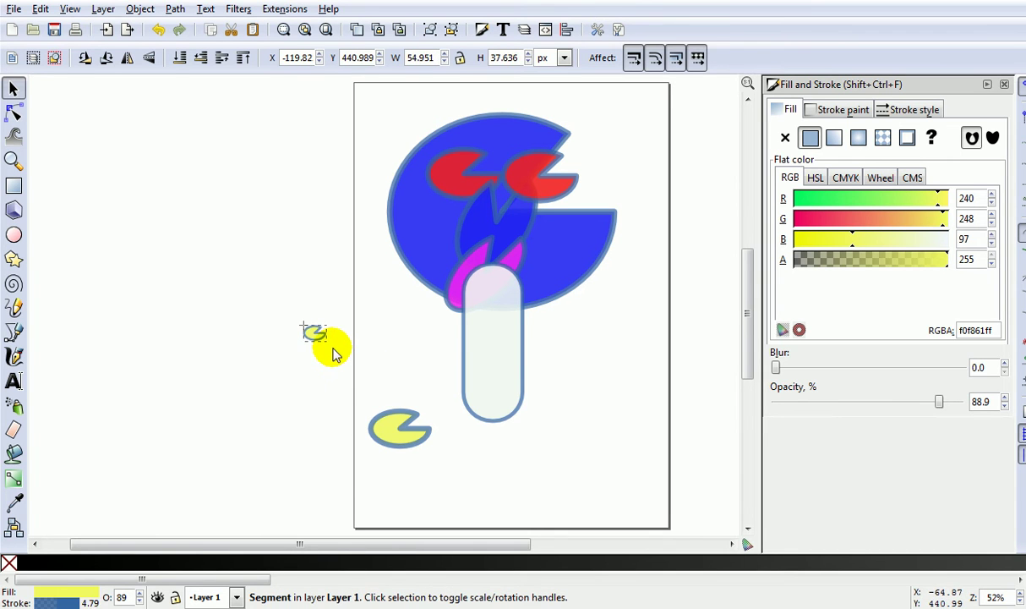
{"action": "left_click", "coordinate": [334, 353]}
{"action": "mouse_move", "coordinate": [327, 336]}
{"action": "left_mouse_down"}
{"action": "mouse_move", "coordinate": [426, 248]}
{"action": "mouse_move", "coordinate": [466, 179]}
{"action": "left_mouse_up"}
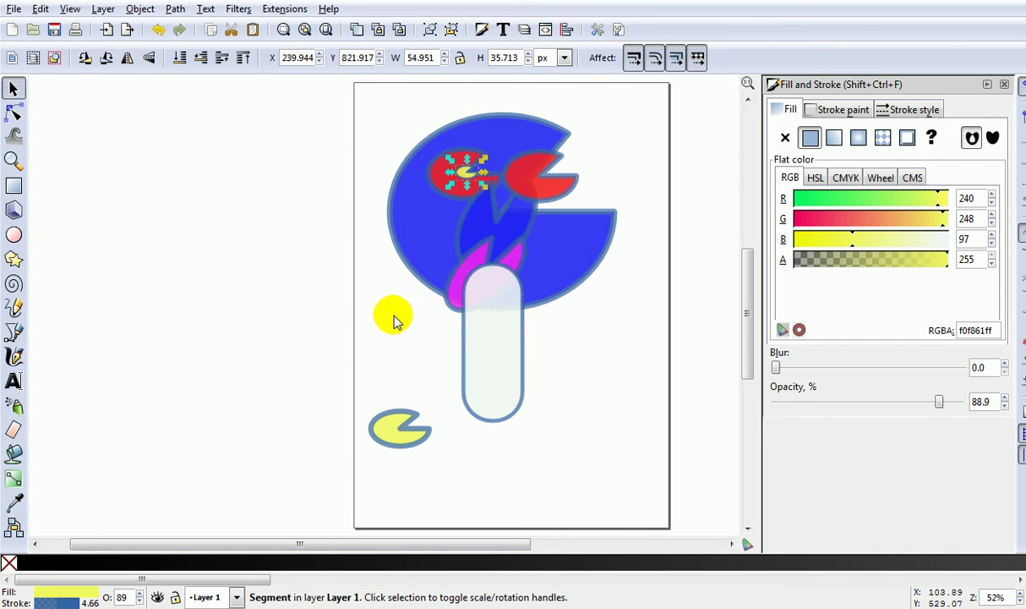
Nudge the small yellow pupil into place and delete the leftover yellow Pac-Man shape.
{"action": "left_click", "coordinate": [393, 322]}
{"action": "left_click", "coordinate": [470, 178]}
{"action": "mouse_move", "coordinate": [468, 174]}
{"action": "left_mouse_down"}
{"action": "mouse_move", "coordinate": [550, 174]}
{"action": "mouse_move", "coordinate": [547, 184]}
{"action": "left_mouse_up"}
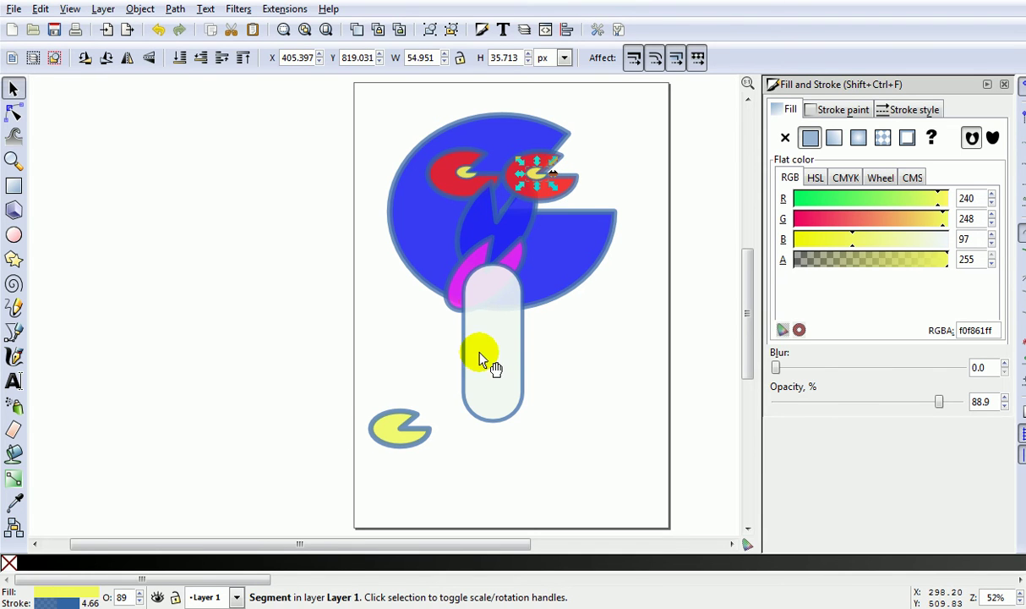
{"action": "left_click", "coordinate": [402, 434]}
{"action": "key", "text": "Delete"}
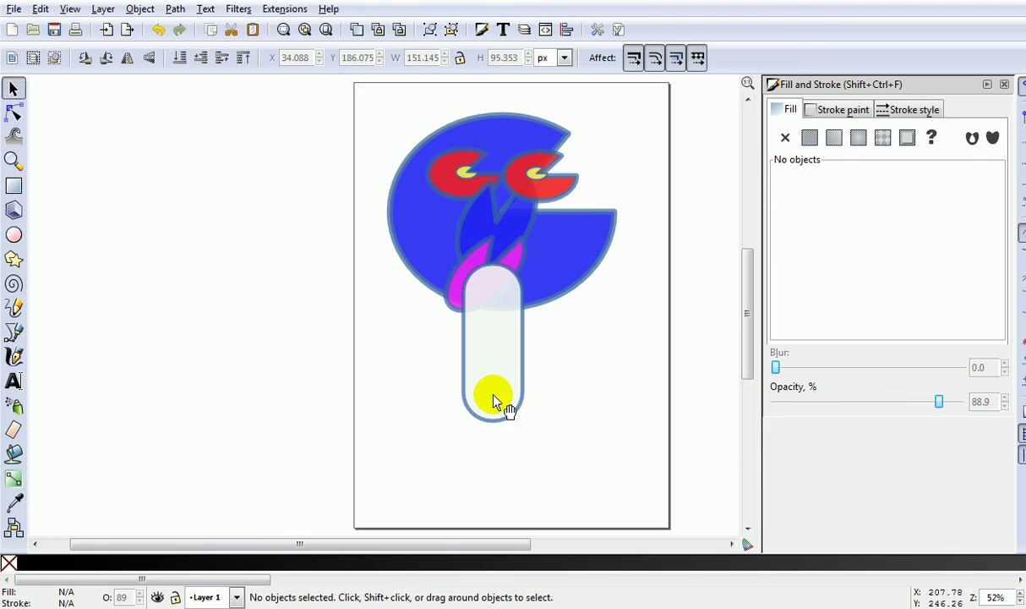
Move the capsule down, widen it to about 244 px, fill it cyan (R 115), and lower it one step.
{"action": "left_click", "coordinate": [499, 391]}
{"action": "mouse_move", "coordinate": [489, 385]}
{"action": "left_mouse_down"}
{"action": "mouse_move", "coordinate": [487, 412]}
{"action": "mouse_move", "coordinate": [504, 416]}
{"action": "left_mouse_up"}
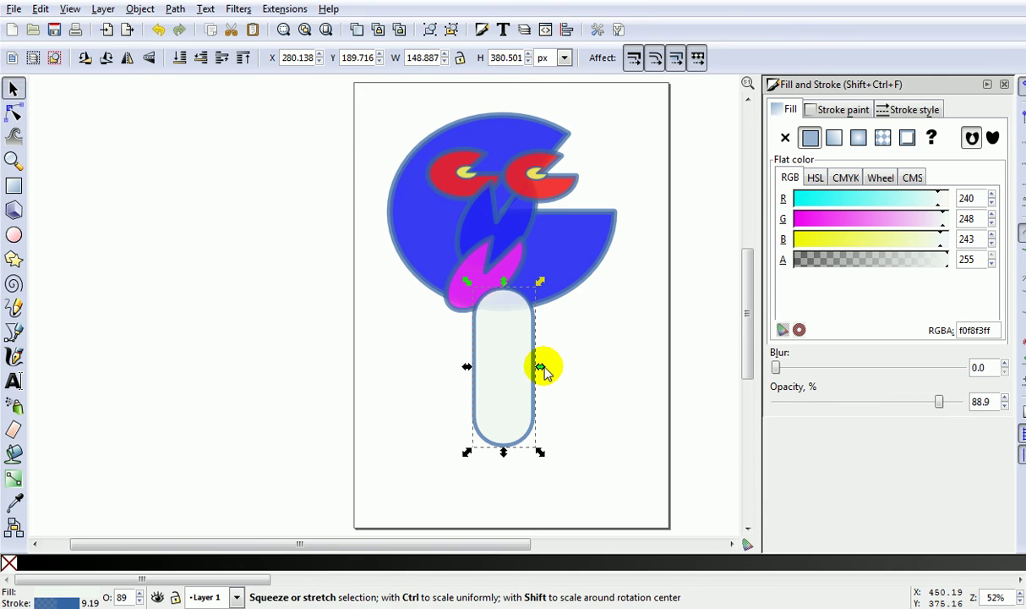
{"action": "mouse_move", "coordinate": [541, 369]}
{"action": "left_mouse_down"}
{"action": "mouse_move", "coordinate": [580, 369]}
{"action": "mouse_move", "coordinate": [499, 381]}
{"action": "mouse_move", "coordinate": [489, 371]}
{"action": "left_mouse_up"}
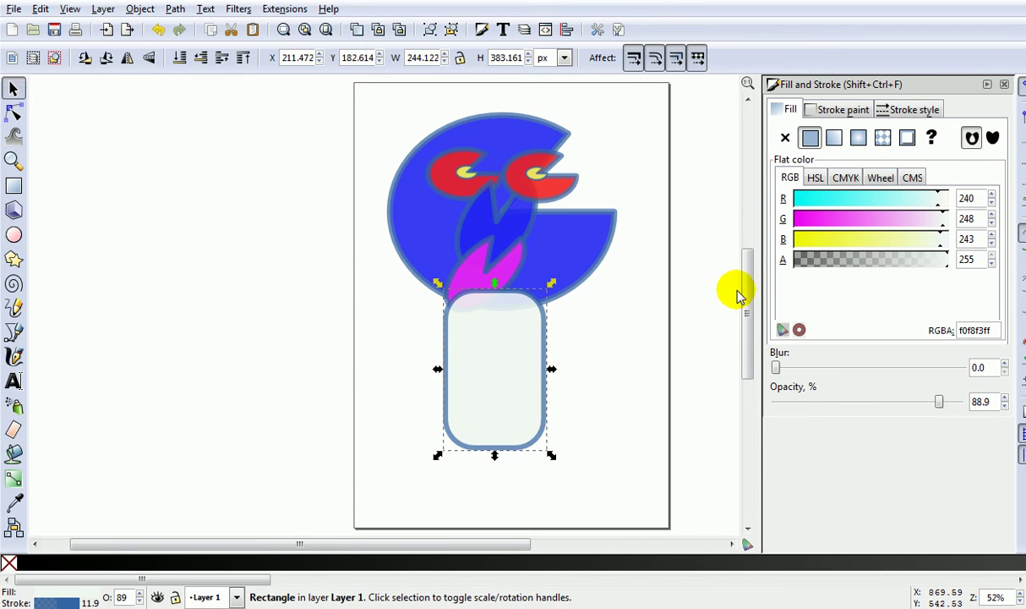
{"action": "left_click", "coordinate": [866, 206]}
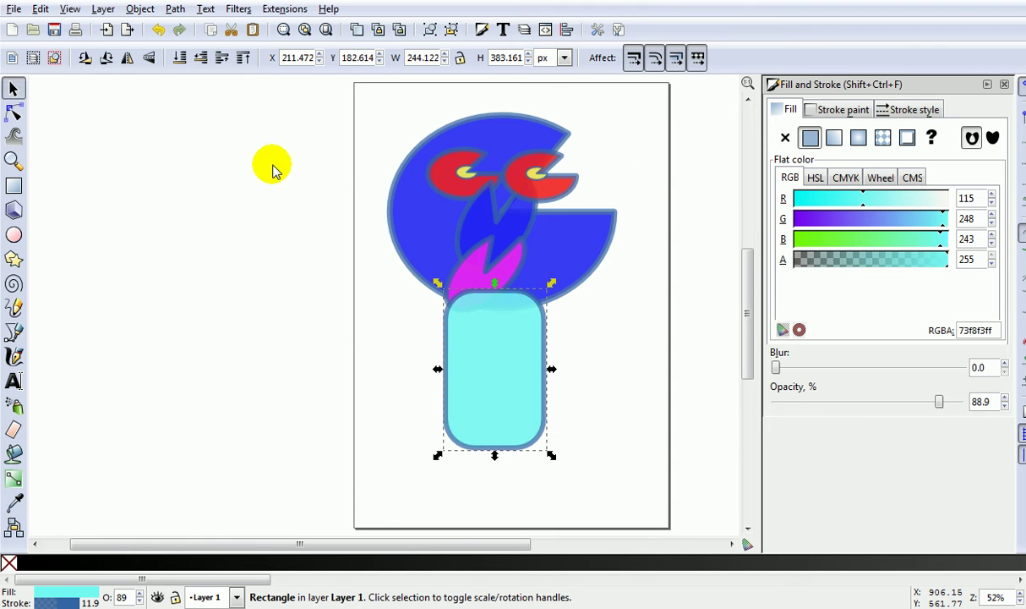
{"action": "left_click", "coordinate": [200, 59]}
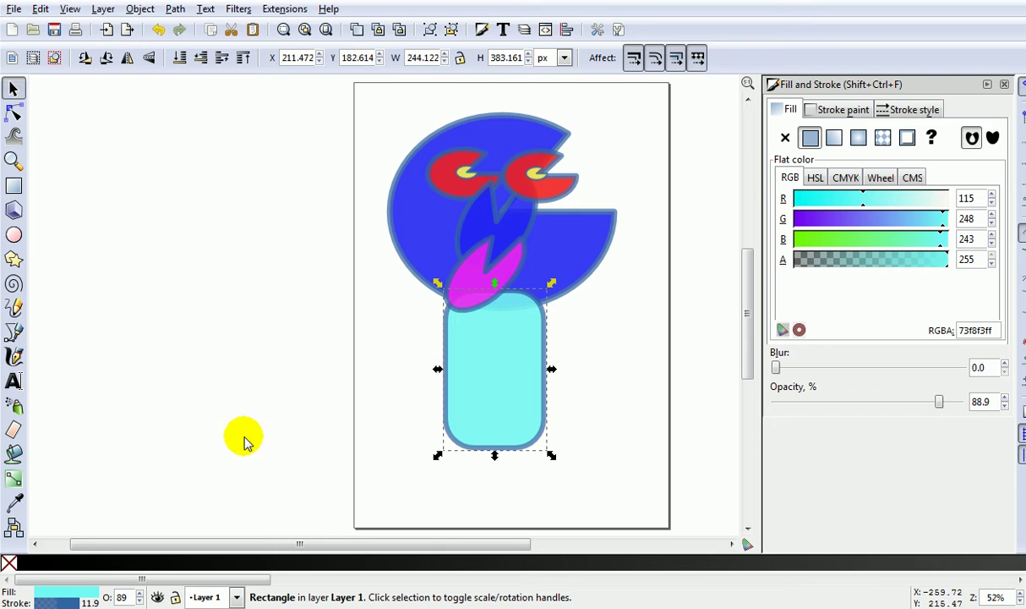
Draw a pie foot with its mouth facing down under the body and duplicate it beside itself.
{"action": "left_click", "coordinate": [15, 236]}
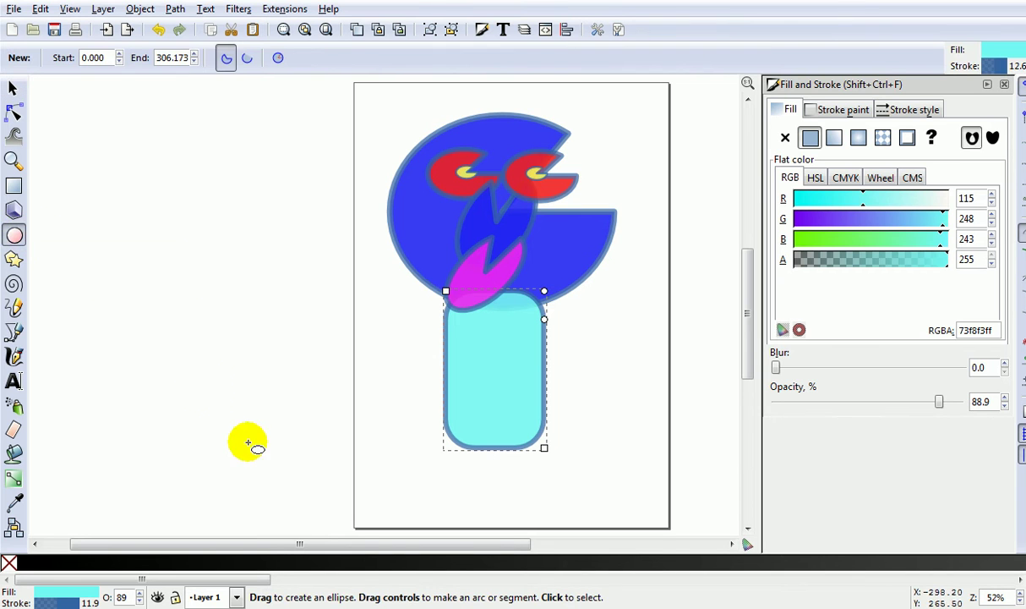
{"action": "mouse_move", "coordinate": [414, 426]}
{"action": "left_mouse_down"}
{"action": "mouse_move", "coordinate": [504, 487]}
{"action": "mouse_move", "coordinate": [492, 489]}
{"action": "left_mouse_up"}
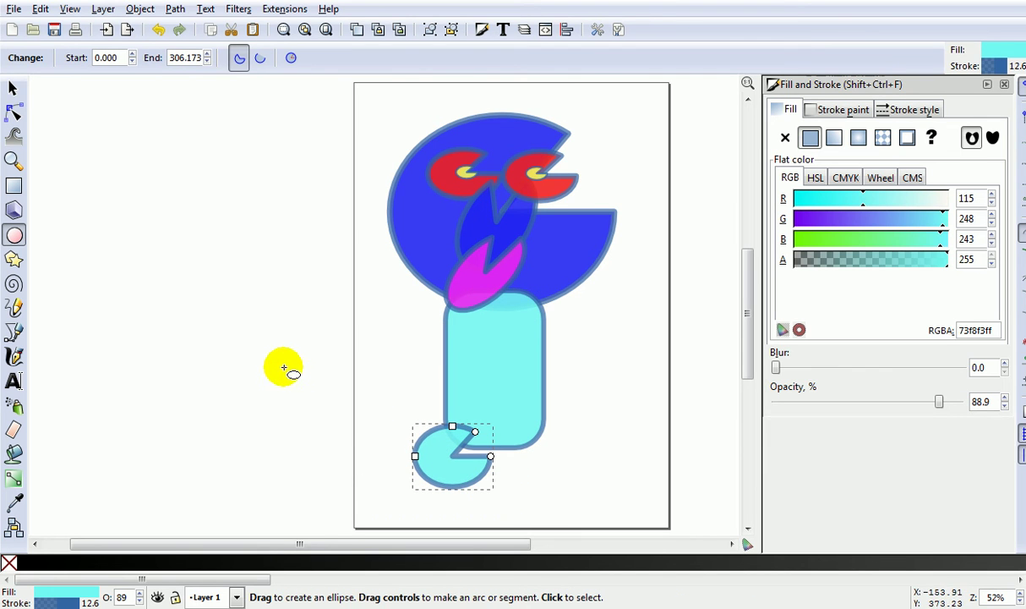
{"action": "left_click", "coordinate": [14, 89]}
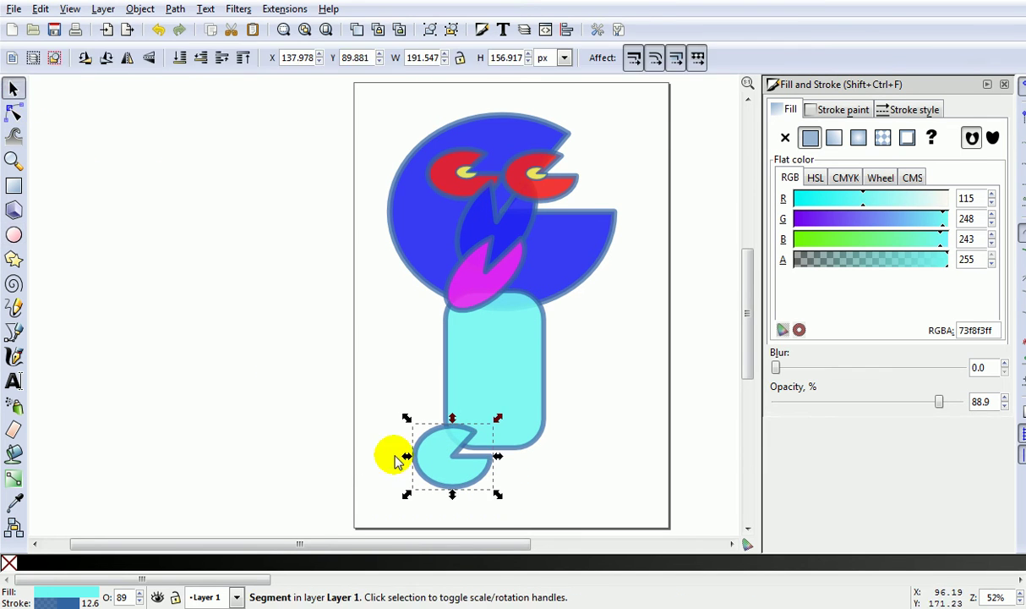
{"action": "left_click", "coordinate": [440, 464]}
{"action": "mouse_move", "coordinate": [498, 418]}
{"action": "left_mouse_down"}
{"action": "mouse_move", "coordinate": [474, 524]}
{"action": "mouse_move", "coordinate": [484, 520]}
{"action": "mouse_move", "coordinate": [469, 492]}
{"action": "left_mouse_up"}
{"action": "mouse_move", "coordinate": [457, 430]}
{"action": "left_mouse_down"}
{"action": "mouse_move", "coordinate": [481, 462]}
{"action": "mouse_move", "coordinate": [550, 480]}
{"action": "left_mouse_up"}
{"action": "key", "text": "ctrl+v"}
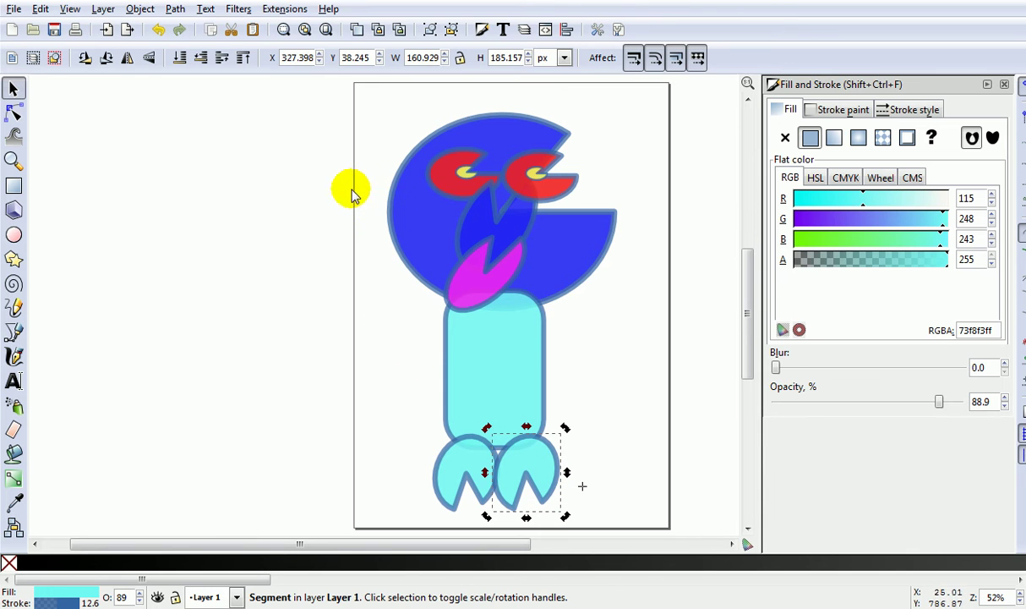
{"action": "left_click", "coordinate": [343, 151]}
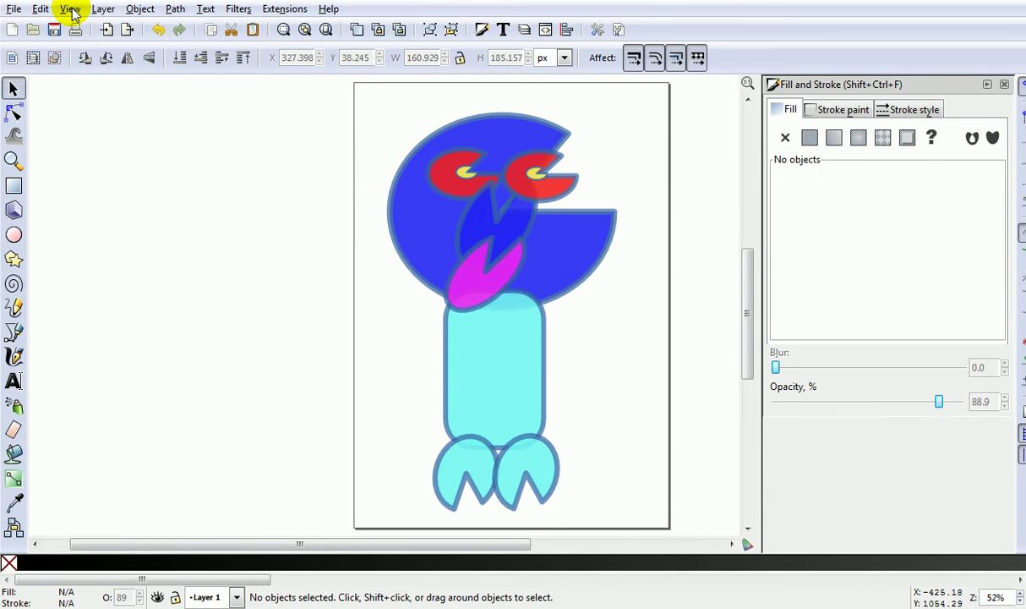
Group all 11 monster pieces and shrink the group to about half size.
{"action": "left_click", "coordinate": [70, 10]}
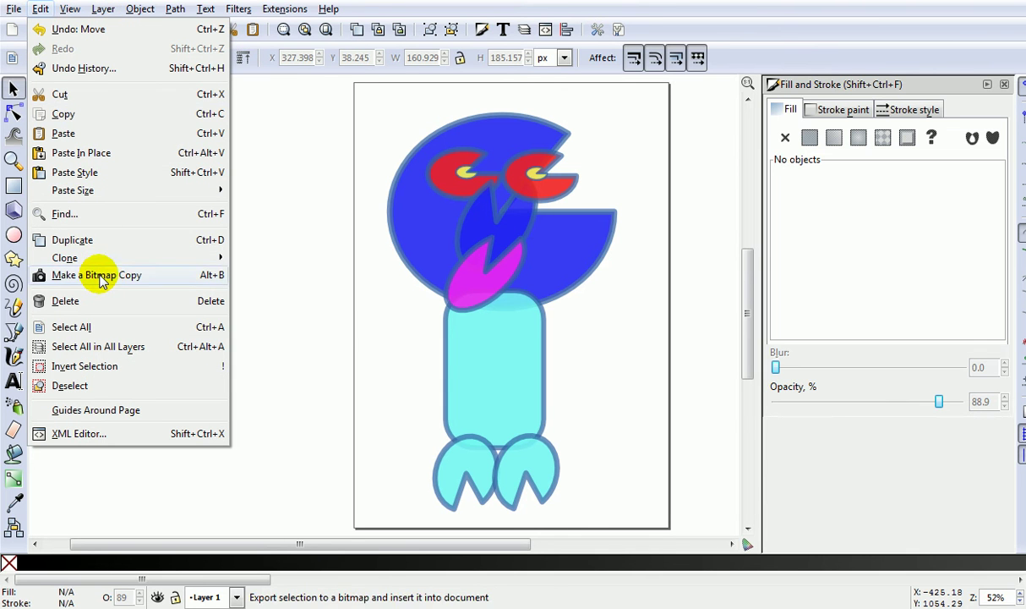
{"action": "left_click", "coordinate": [98, 346]}
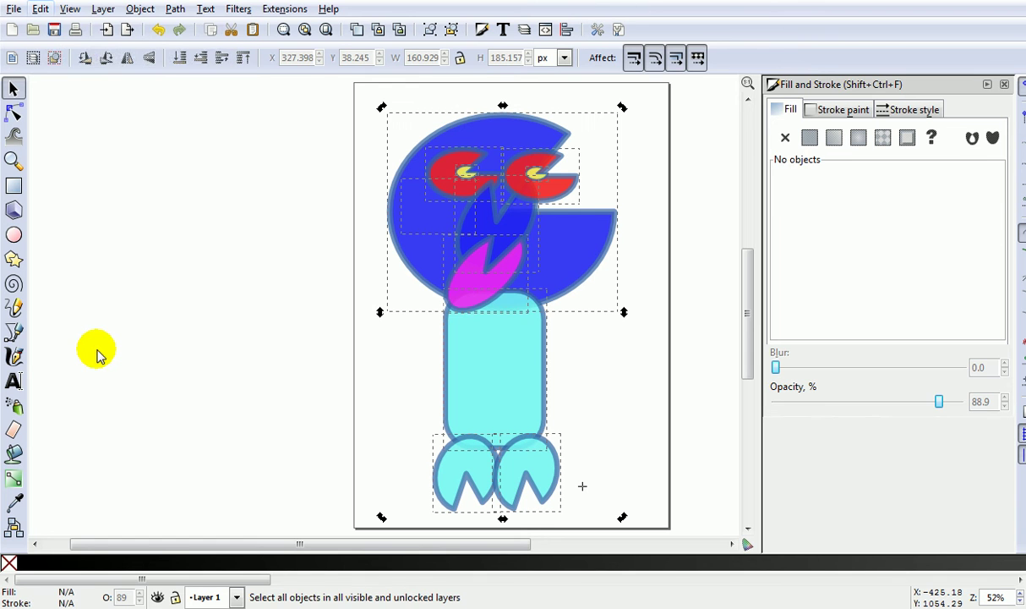
{"action": "left_click", "coordinate": [175, 10]}
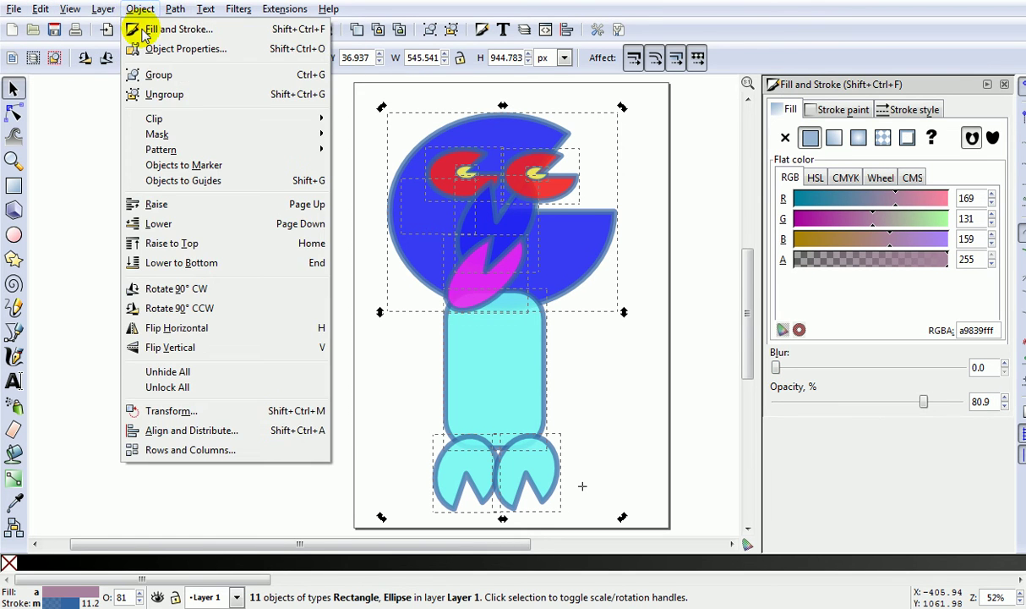
{"action": "left_click", "coordinate": [159, 76]}
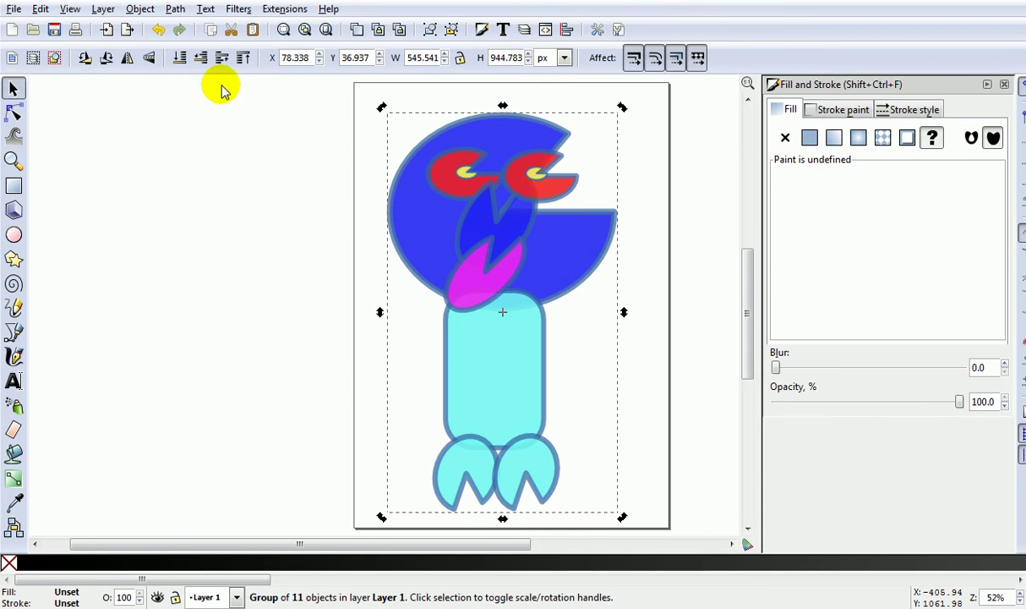
{"action": "left_click", "coordinate": [499, 418]}
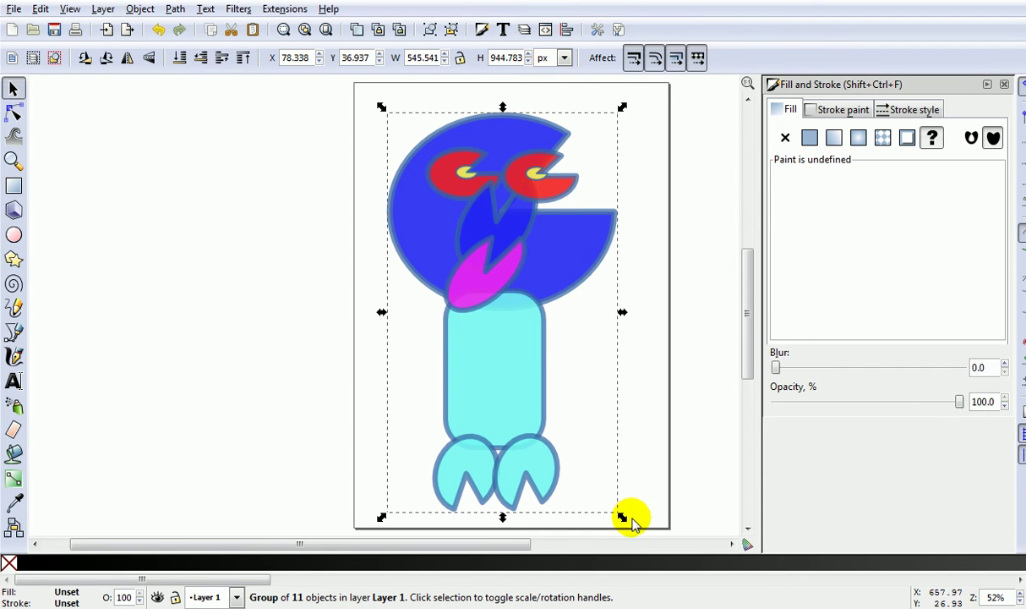
{"action": "left_click_drag", "start_coordinate": [623, 518], "coordinate": [509, 337]}
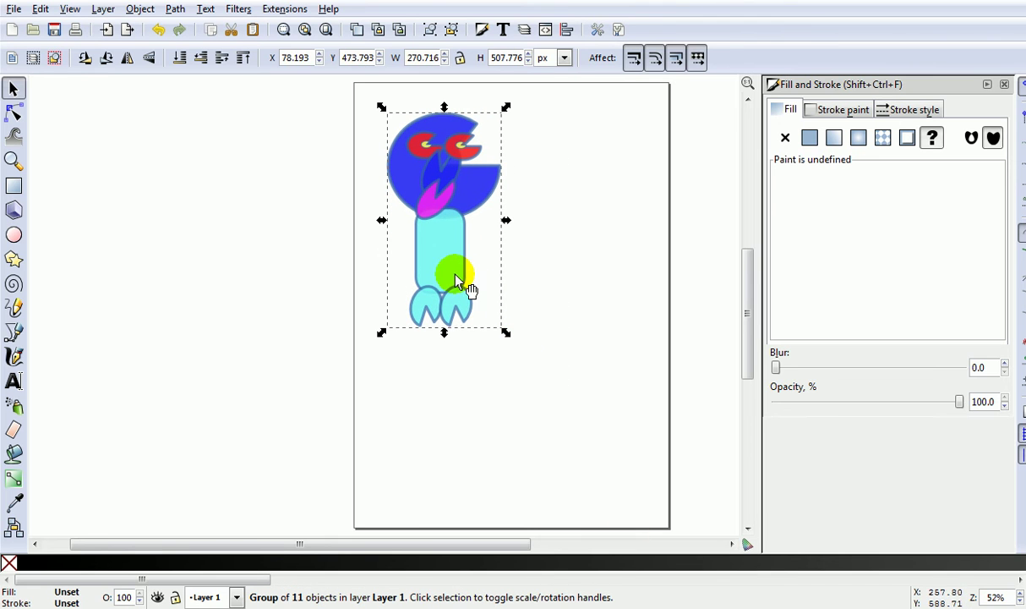
{"action": "left_click_drag", "start_coordinate": [445, 280], "coordinate": [428, 298]}
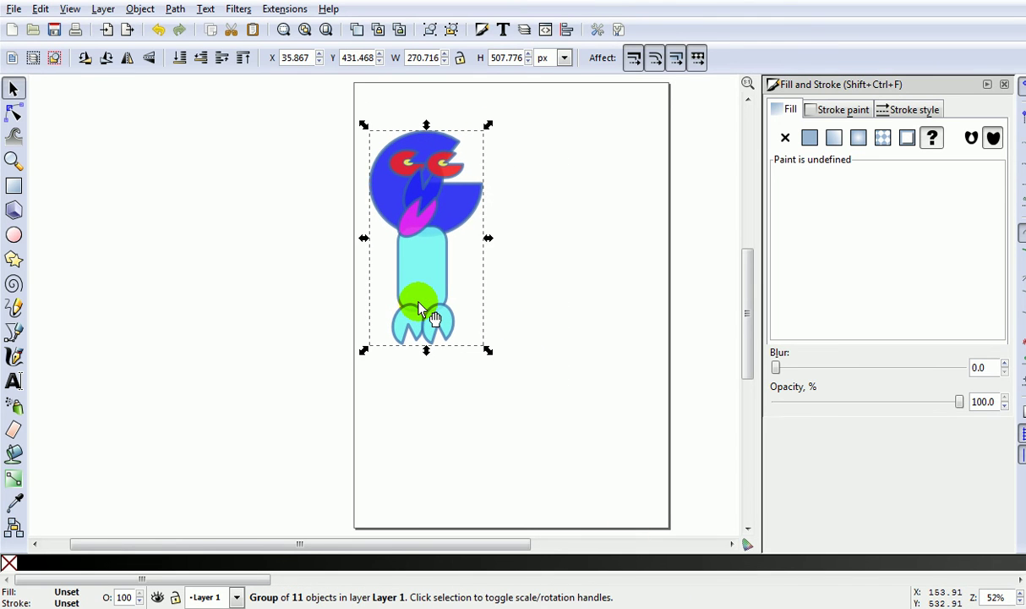
Paste a copy of the monster and place it to the right of the original.
{"action": "key", "text": "ctrl+v"}
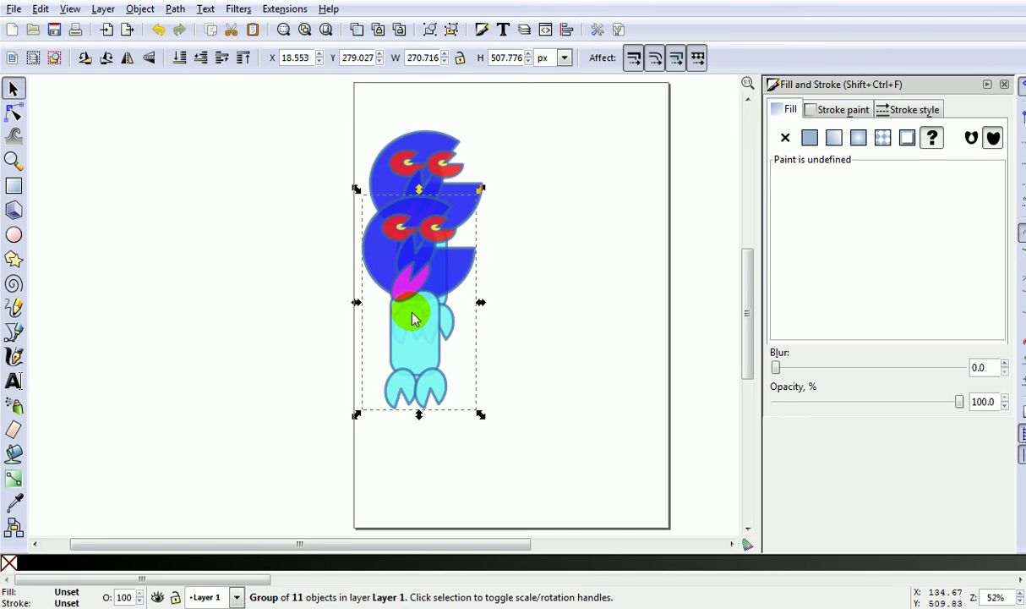
{"action": "left_click_drag", "start_coordinate": [412, 318], "coordinate": [549, 240]}
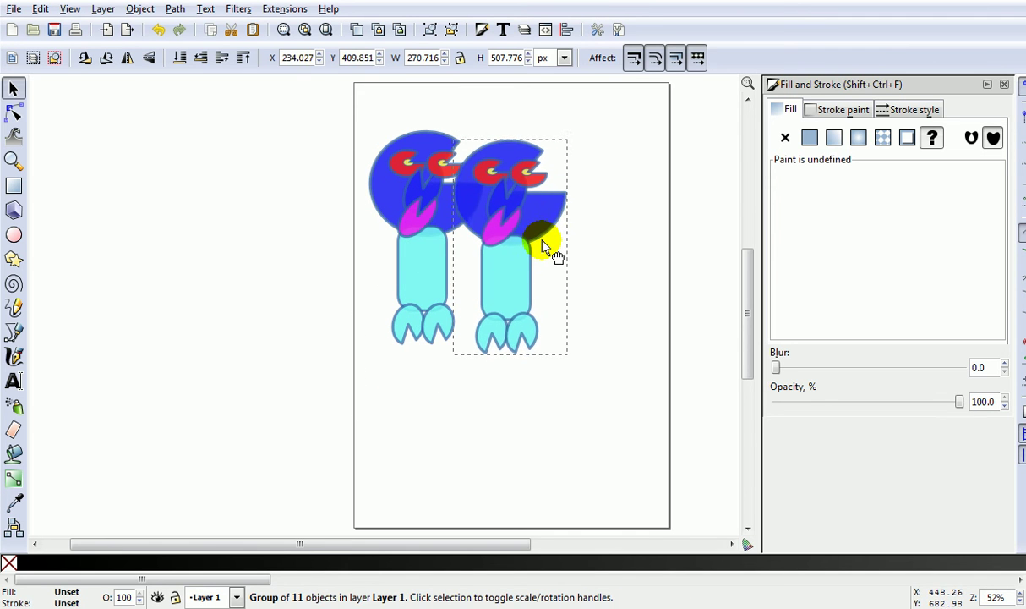
{"action": "left_click_drag", "start_coordinate": [543, 245], "coordinate": [581, 237]}
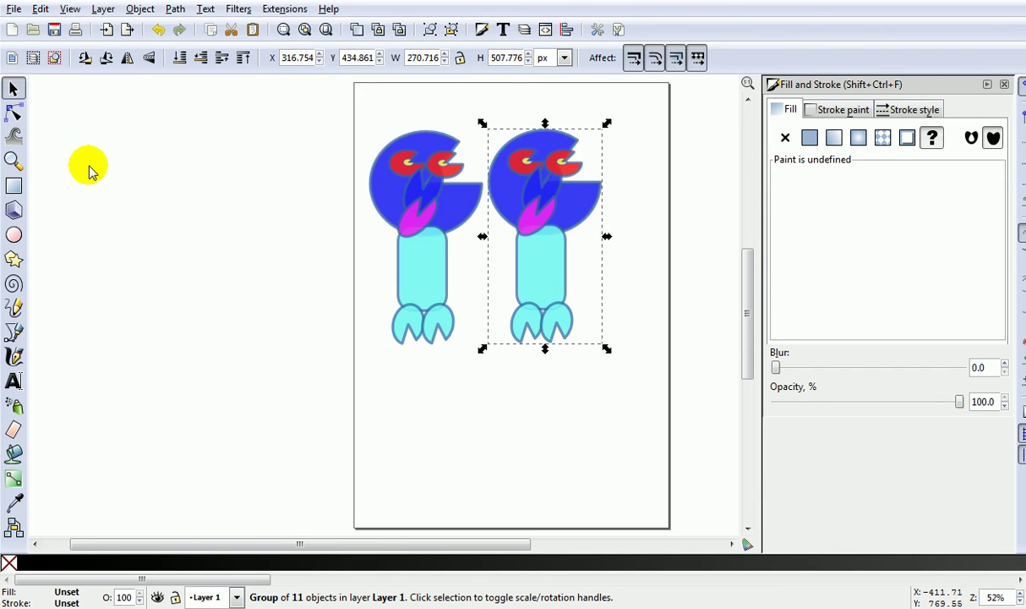
Draw a rounded cyan bar below the left monster.
{"action": "left_click", "coordinate": [14, 187]}
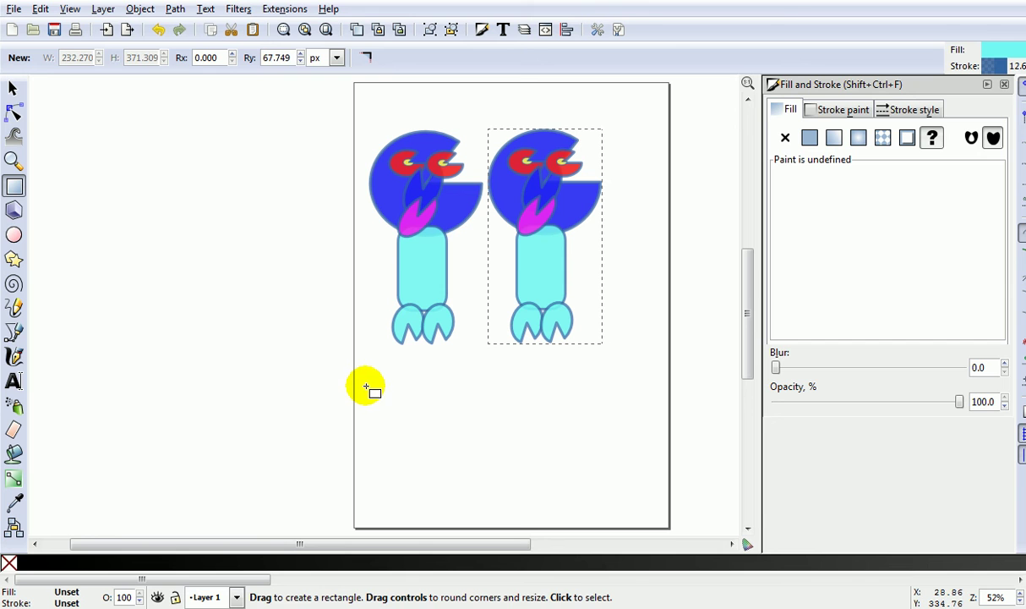
{"action": "mouse_move", "coordinate": [365, 387]}
{"action": "left_mouse_down"}
{"action": "mouse_move", "coordinate": [481, 403]}
{"action": "mouse_move", "coordinate": [430, 403]}
{"action": "left_mouse_up"}
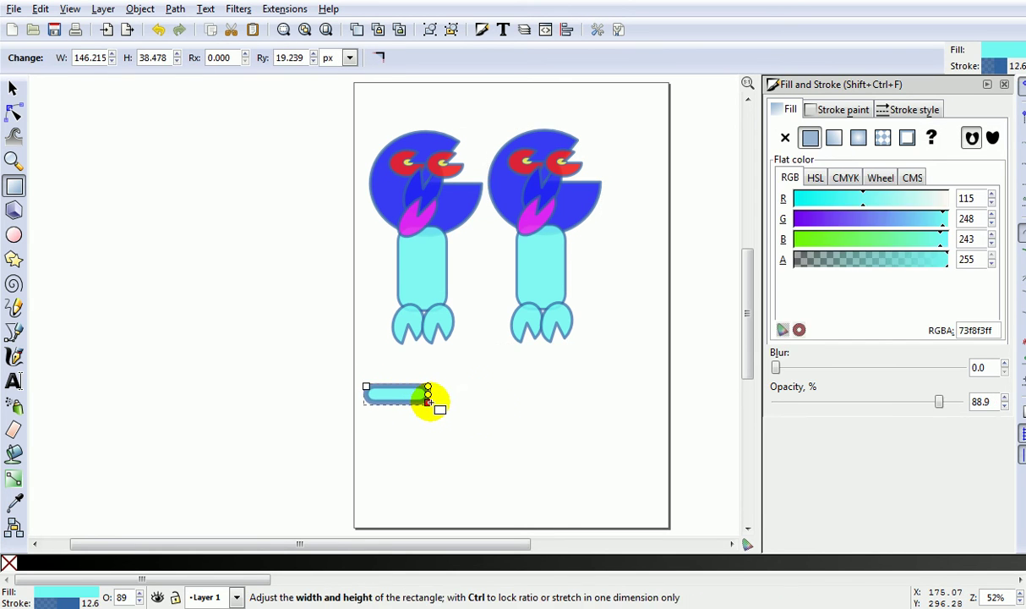
{"action": "left_click", "coordinate": [512, 410]}
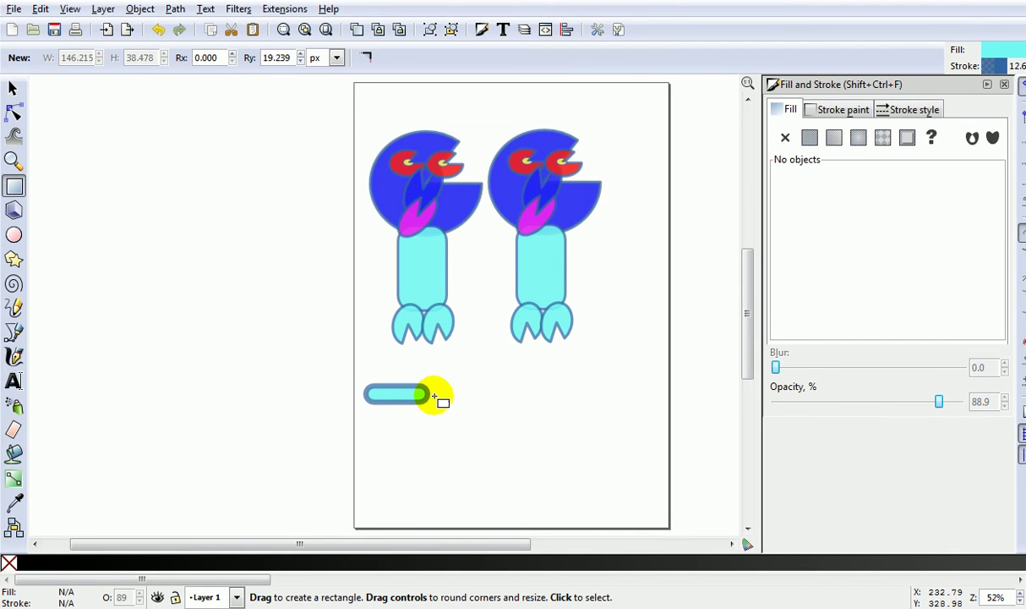
{"action": "left_click", "coordinate": [13, 88]}
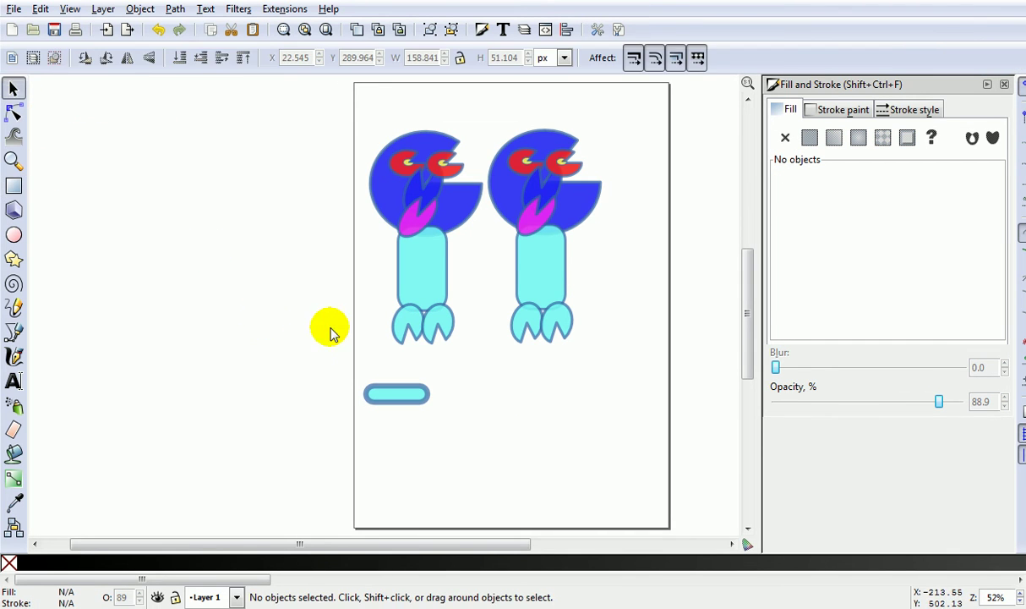
Overlap the short cyan bar with the long one, then select both bars.
{"action": "left_click", "coordinate": [391, 394]}
{"action": "mouse_move", "coordinate": [397, 400]}
{"action": "left_mouse_down"}
{"action": "mouse_move", "coordinate": [492, 407]}
{"action": "mouse_move", "coordinate": [471, 397]}
{"action": "left_mouse_up"}
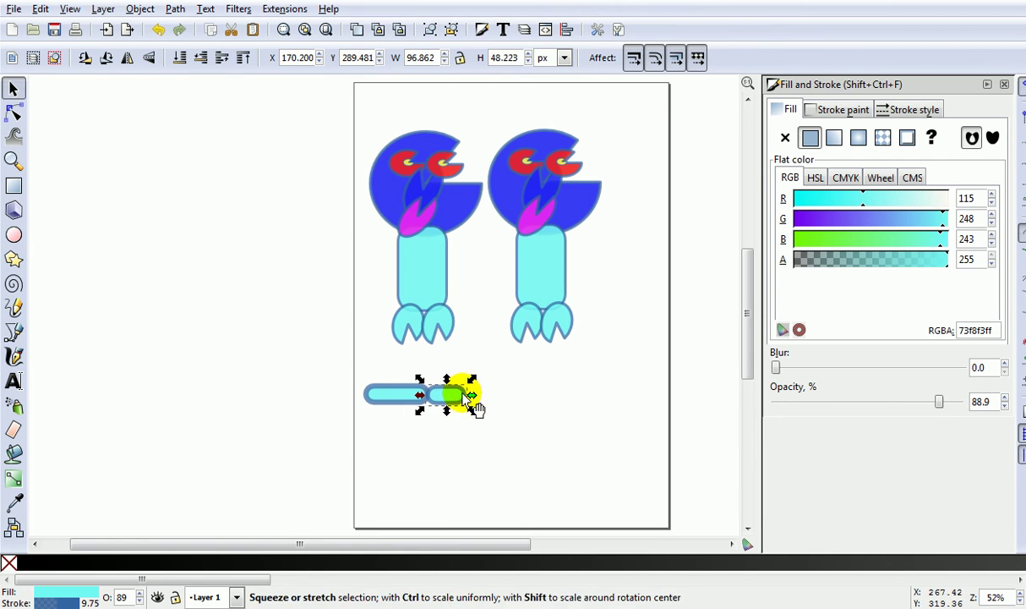
{"action": "left_click_drag", "start_coordinate": [454, 397], "coordinate": [442, 395]}
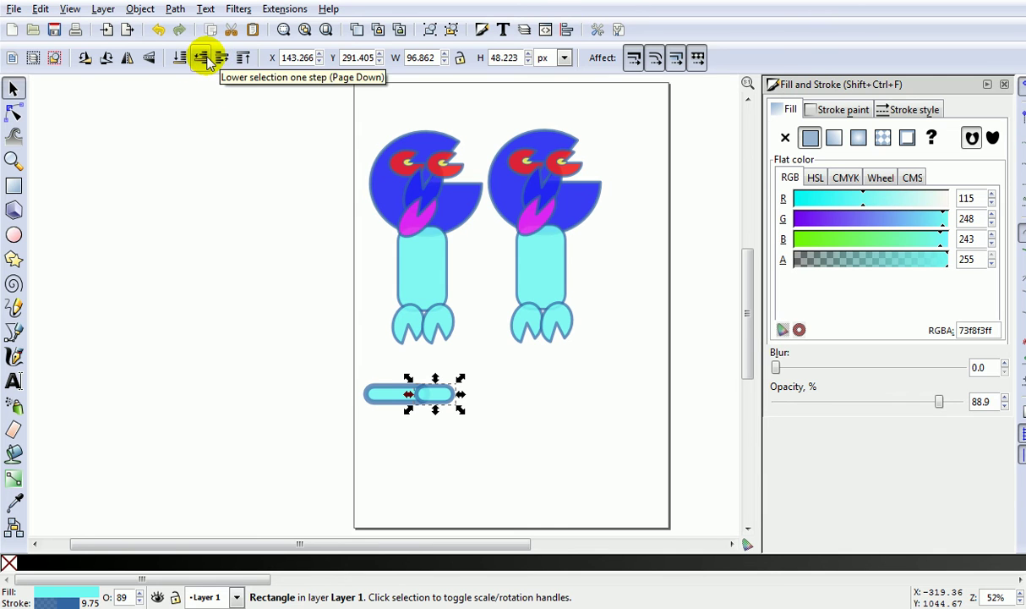
{"action": "left_click", "coordinate": [500, 399]}
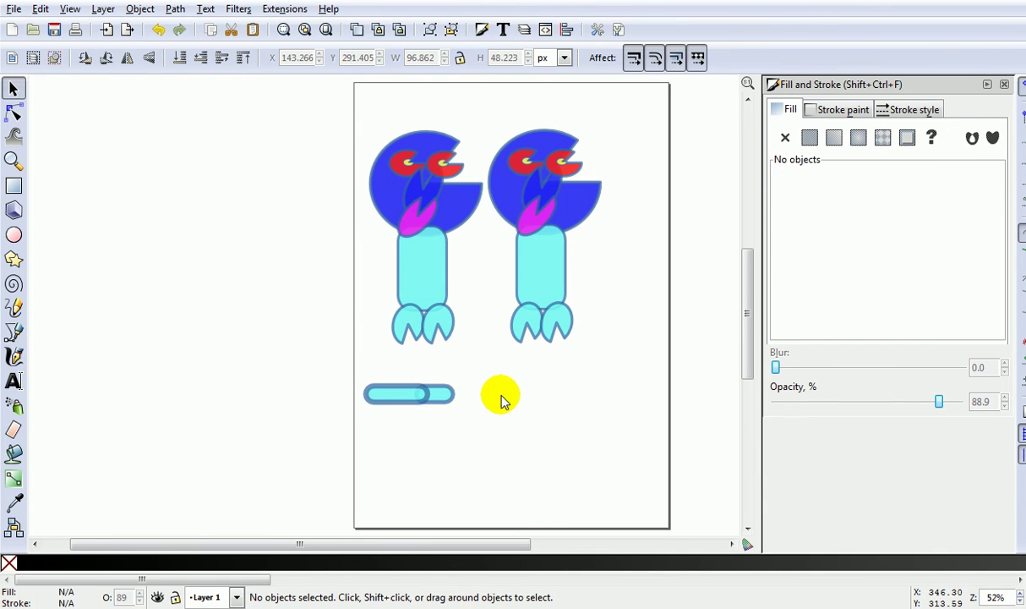
{"action": "left_click_drag", "start_coordinate": [357, 357], "coordinate": [475, 423]}
Duplicate and group the pill pair, rotate it, and place it on the right creature's body.
{"action": "key", "text": "ctrl+c"}
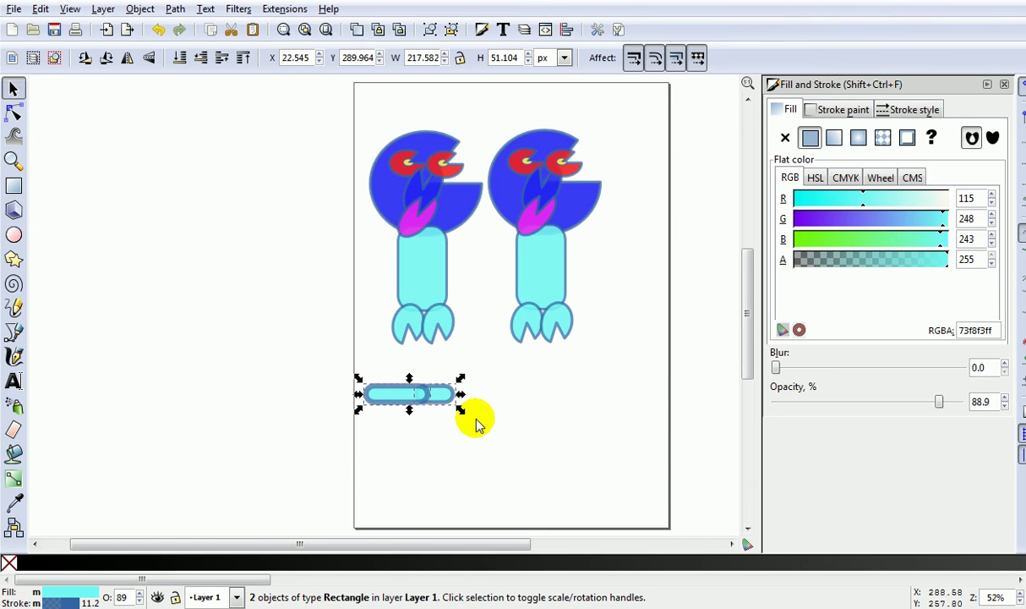
{"action": "key", "text": "ctrl+v"}
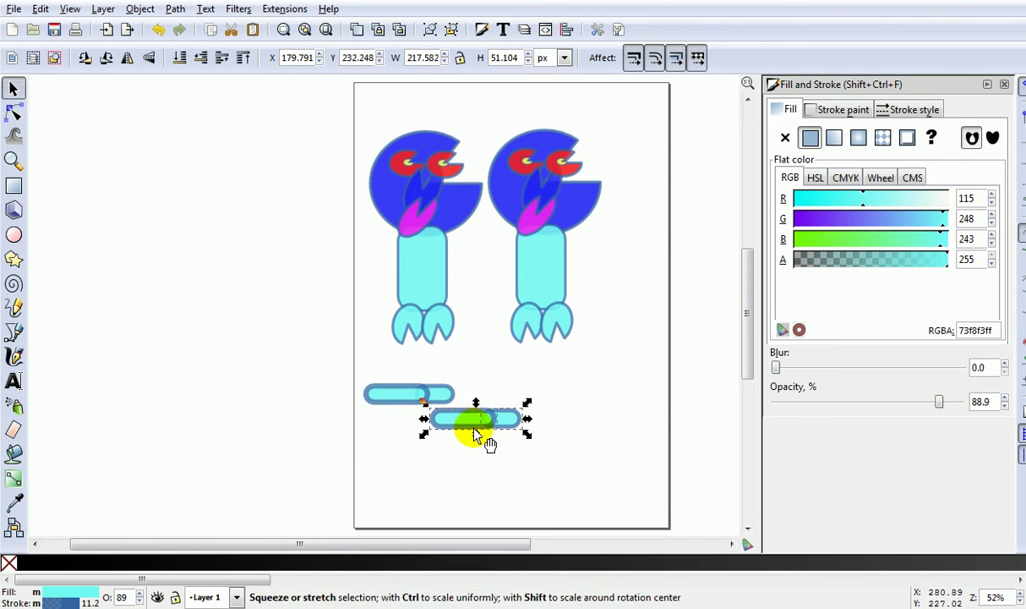
{"action": "left_click", "coordinate": [176, 11]}
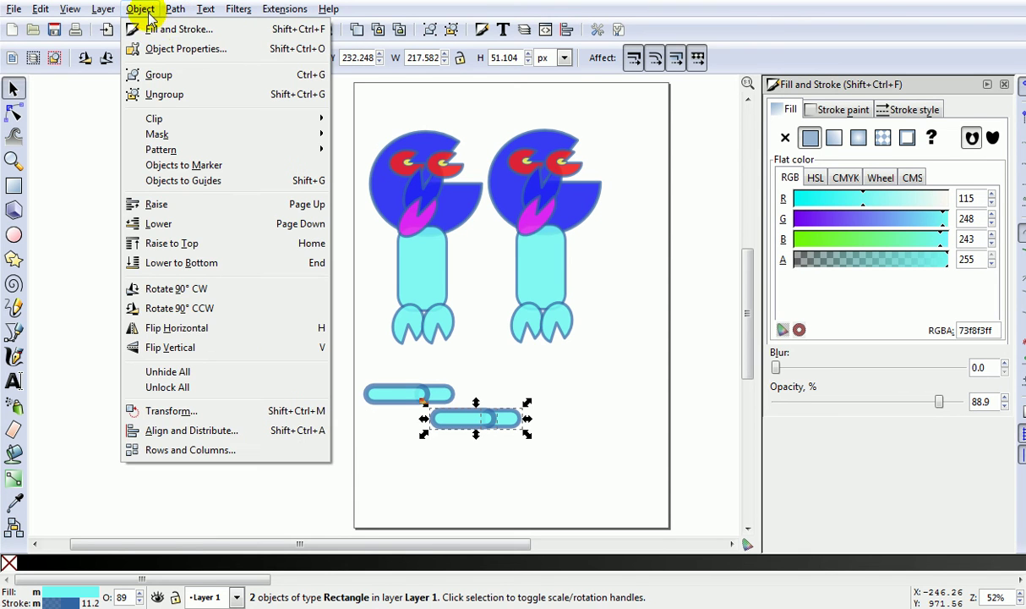
{"action": "left_click", "coordinate": [158, 76]}
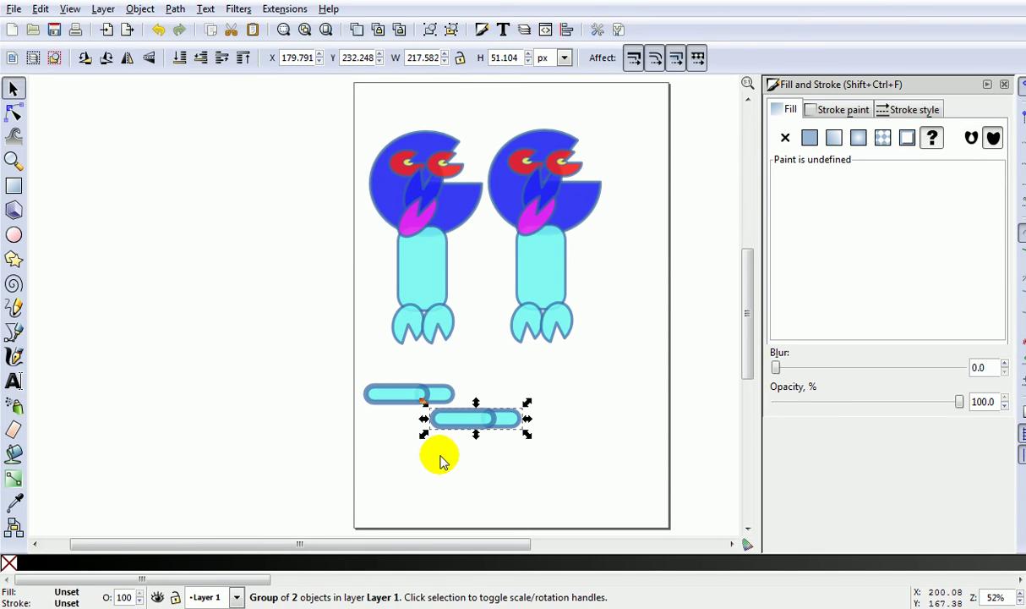
{"action": "left_click", "coordinate": [480, 420]}
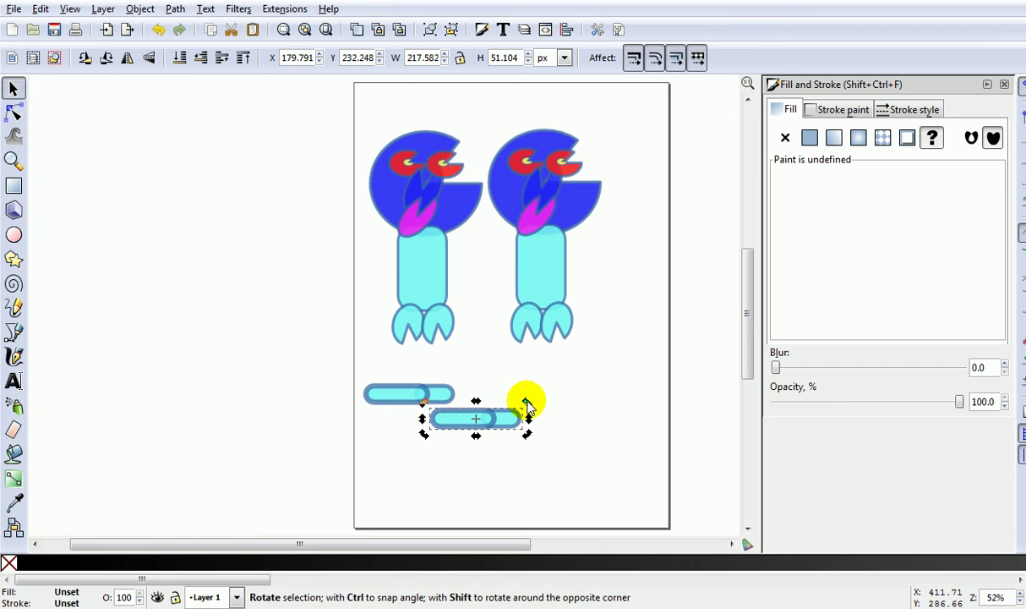
{"action": "left_click_drag", "start_coordinate": [526, 405], "coordinate": [402, 431]}
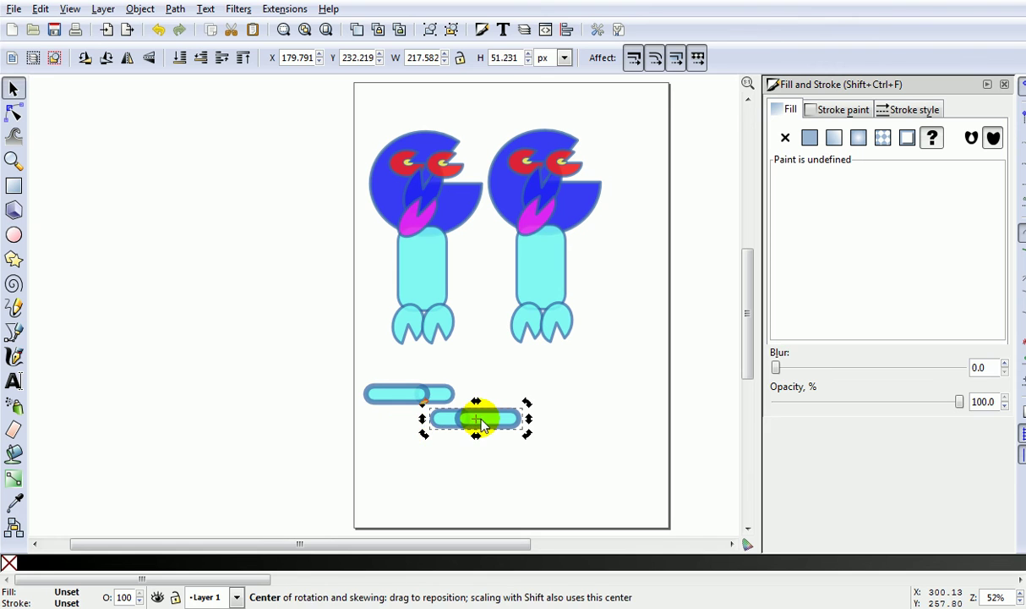
{"action": "left_click_drag", "start_coordinate": [477, 418], "coordinate": [504, 301]}
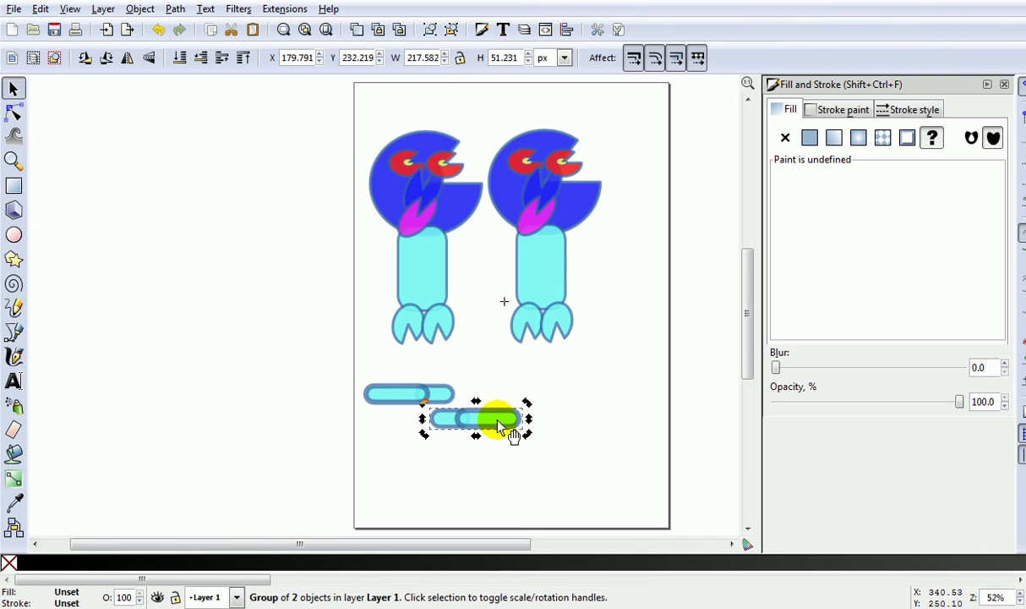
{"action": "mouse_move", "coordinate": [511, 417]}
{"action": "left_mouse_down"}
{"action": "mouse_move", "coordinate": [538, 234]}
{"action": "mouse_move", "coordinate": [553, 232]}
{"action": "left_mouse_up"}
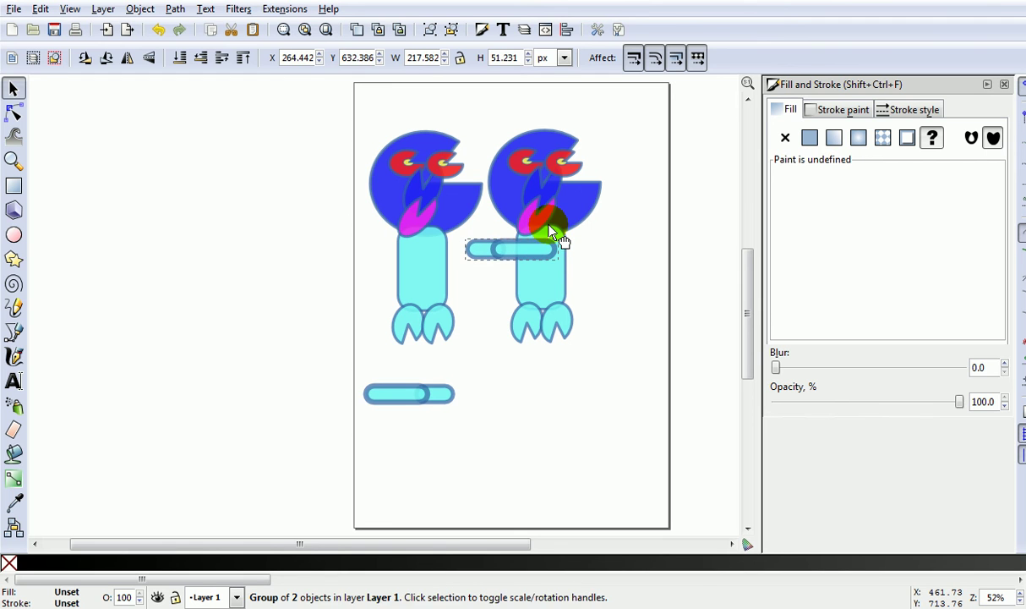
{"action": "left_click_drag", "start_coordinate": [554, 235], "coordinate": [558, 233]}
Group the two lower pills, tilt them, and move them onto the left creature's body.
{"action": "left_click", "coordinate": [409, 394]}
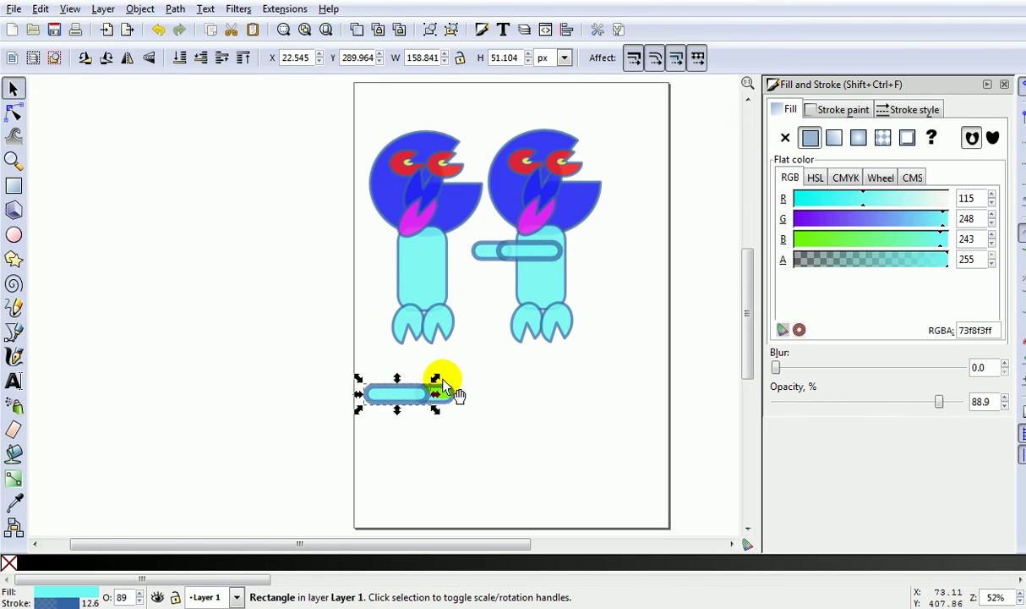
{"action": "left_click", "coordinate": [486, 433]}
{"action": "left_click_drag", "start_coordinate": [486, 432], "coordinate": [404, 410]}
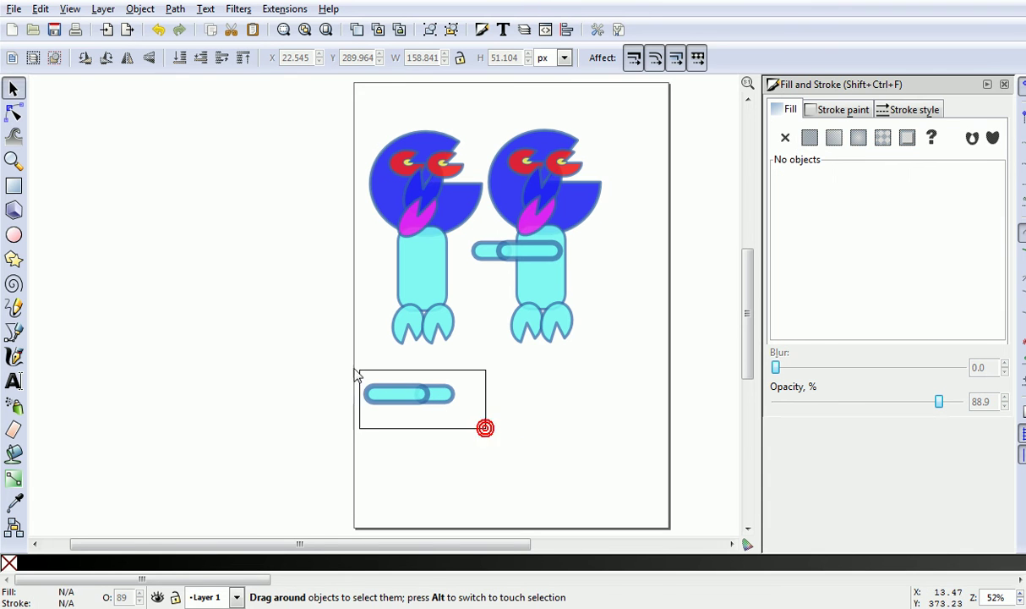
{"action": "left_click_drag", "start_coordinate": [361, 376], "coordinate": [343, 366]}
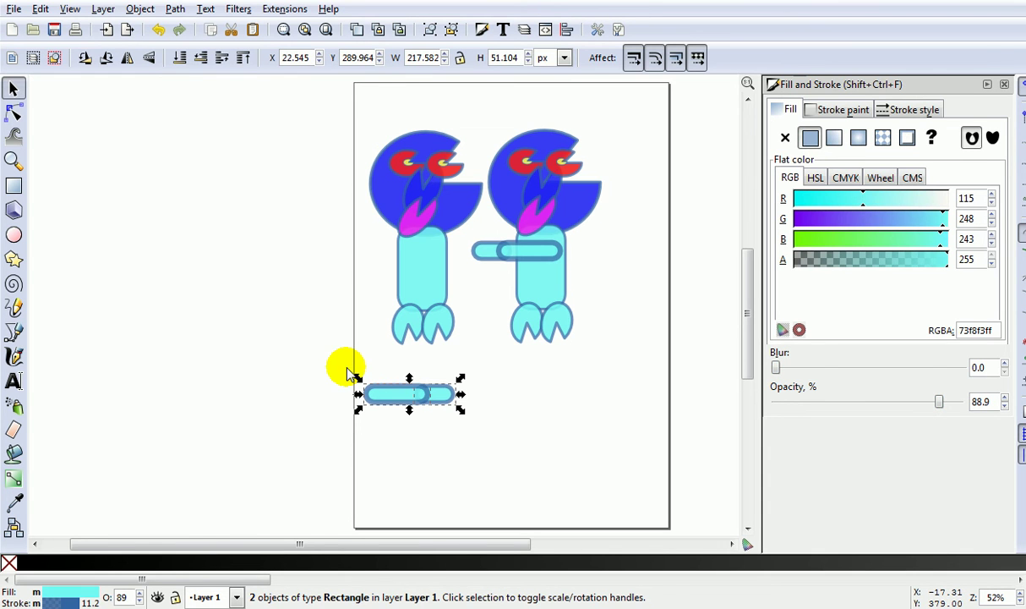
{"action": "left_click", "coordinate": [71, 10]}
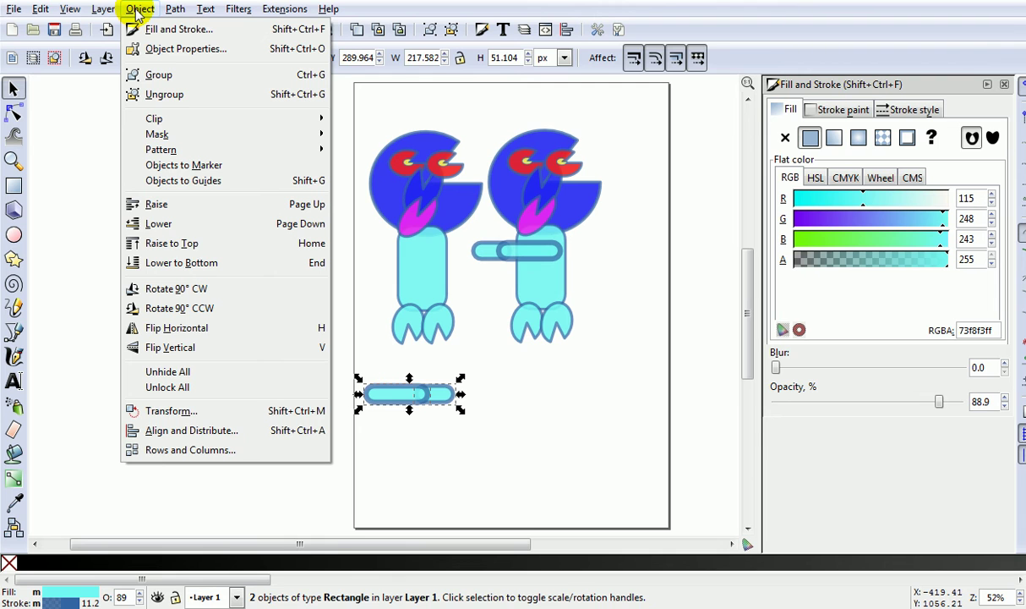
{"action": "left_click", "coordinate": [159, 76]}
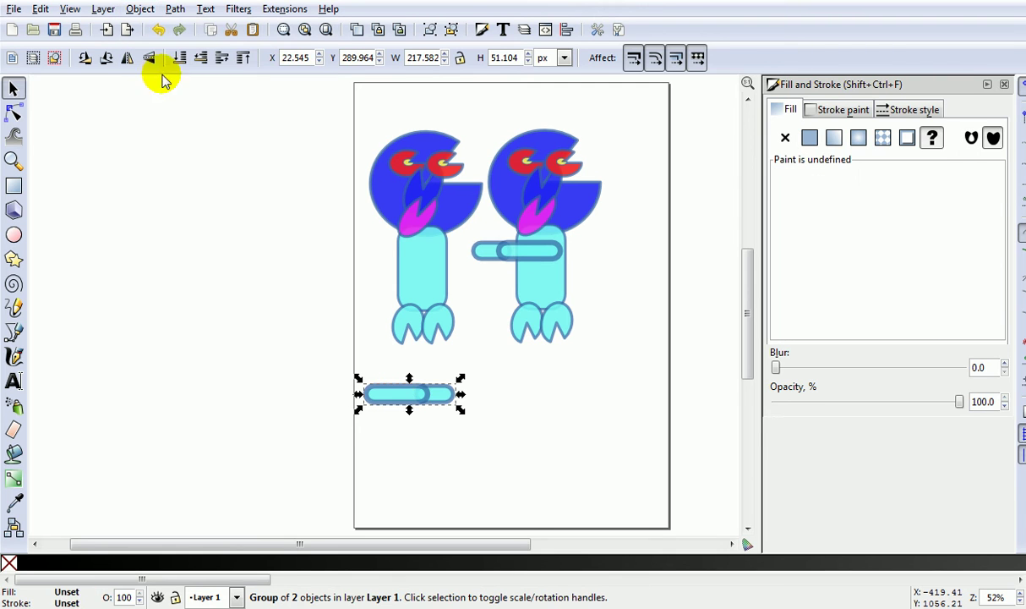
{"action": "left_click", "coordinate": [404, 398]}
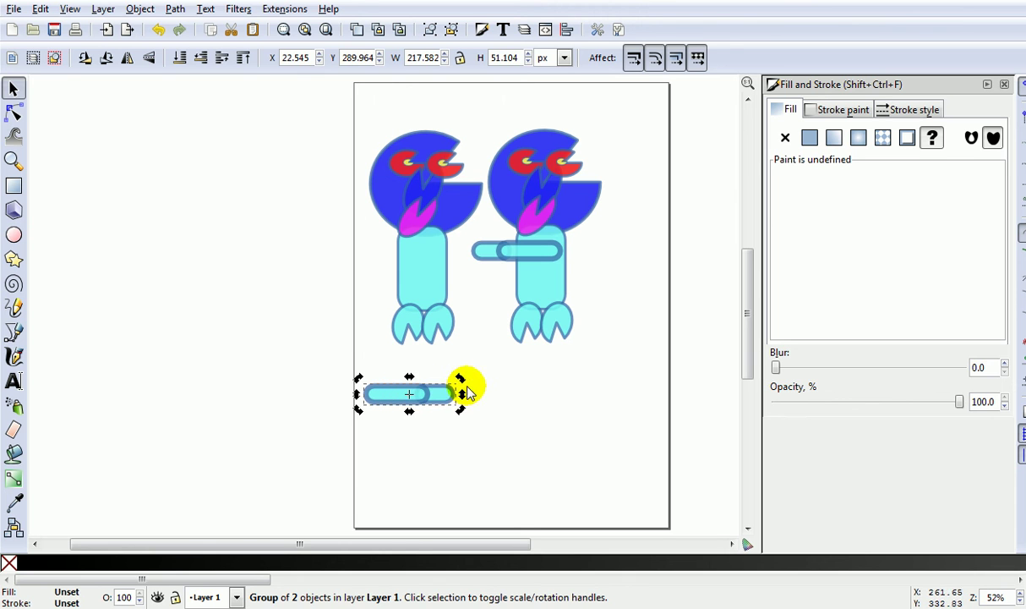
{"action": "left_click_drag", "start_coordinate": [461, 378], "coordinate": [355, 397]}
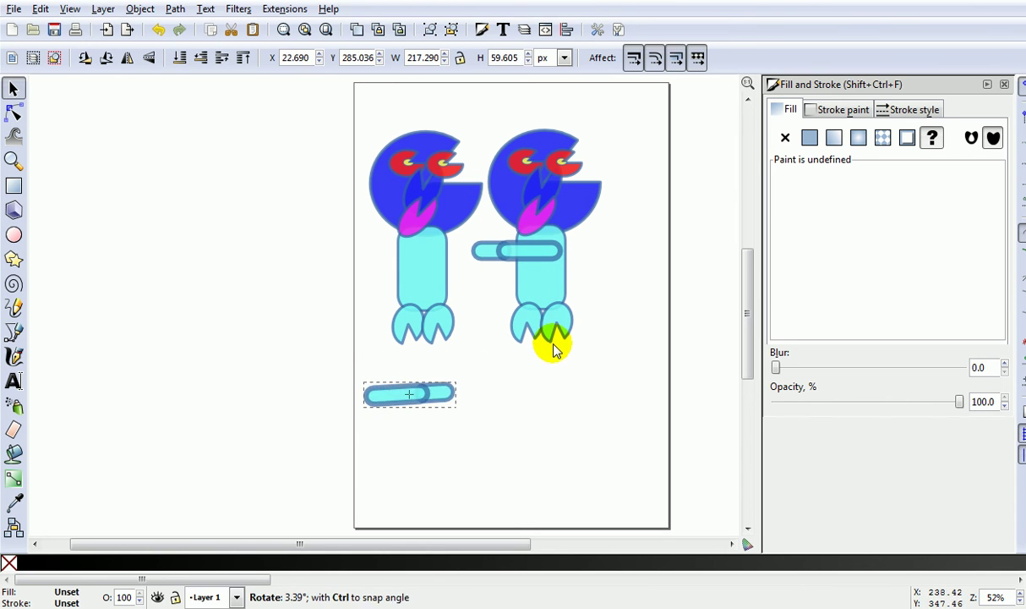
{"action": "mouse_move", "coordinate": [355, 398]}
{"action": "left_mouse_down"}
{"action": "mouse_move", "coordinate": [355, 414]}
{"action": "mouse_move", "coordinate": [526, 366]}
{"action": "left_mouse_up"}
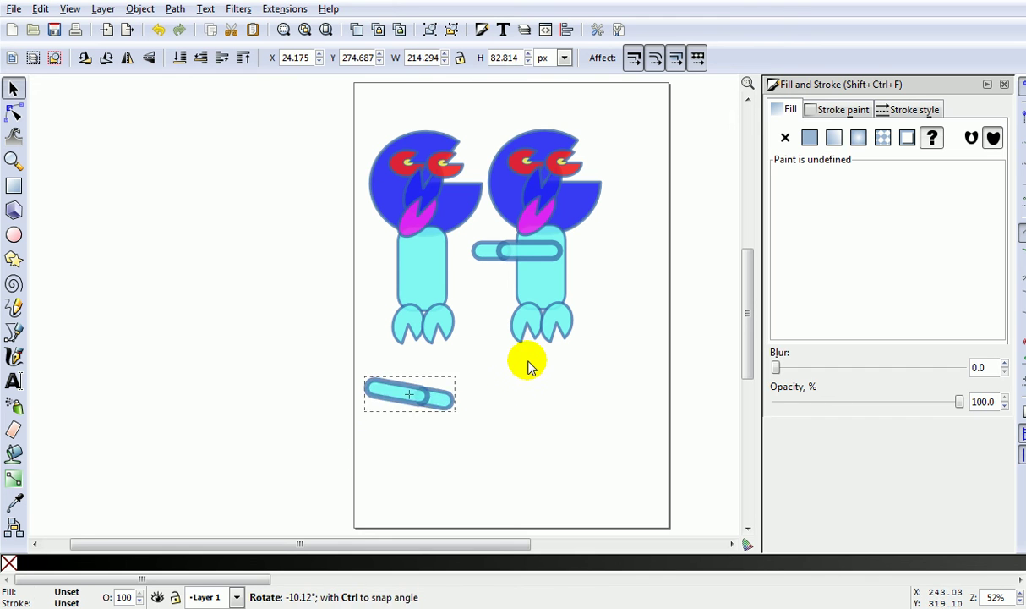
{"action": "mouse_move", "coordinate": [420, 392]}
{"action": "left_mouse_down"}
{"action": "mouse_move", "coordinate": [476, 279]}
{"action": "mouse_move", "coordinate": [466, 244]}
{"action": "mouse_move", "coordinate": [476, 239]}
{"action": "mouse_move", "coordinate": [473, 267]}
{"action": "left_mouse_up"}
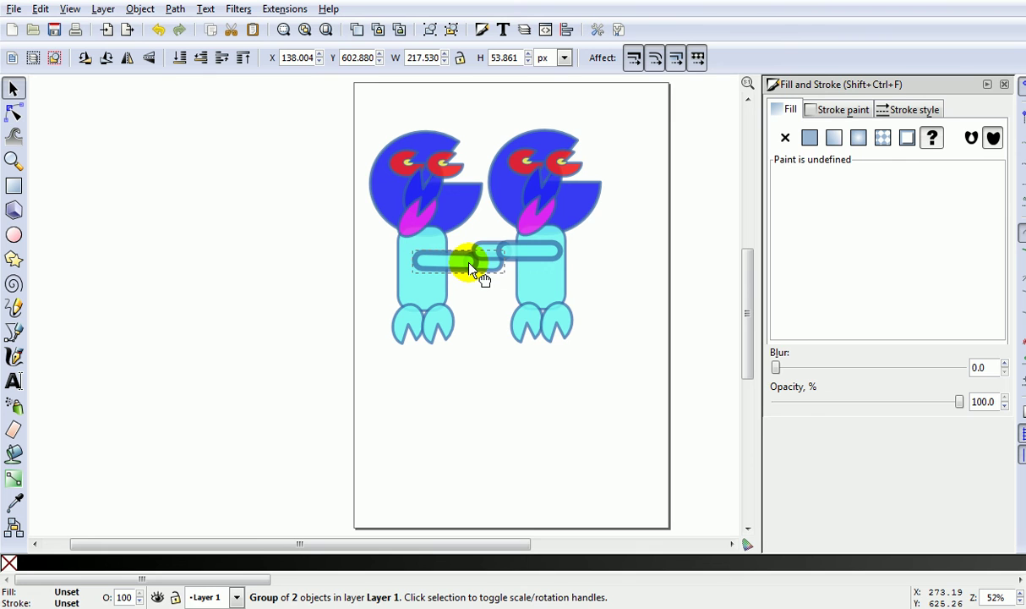
{"action": "left_click", "coordinate": [513, 369]}
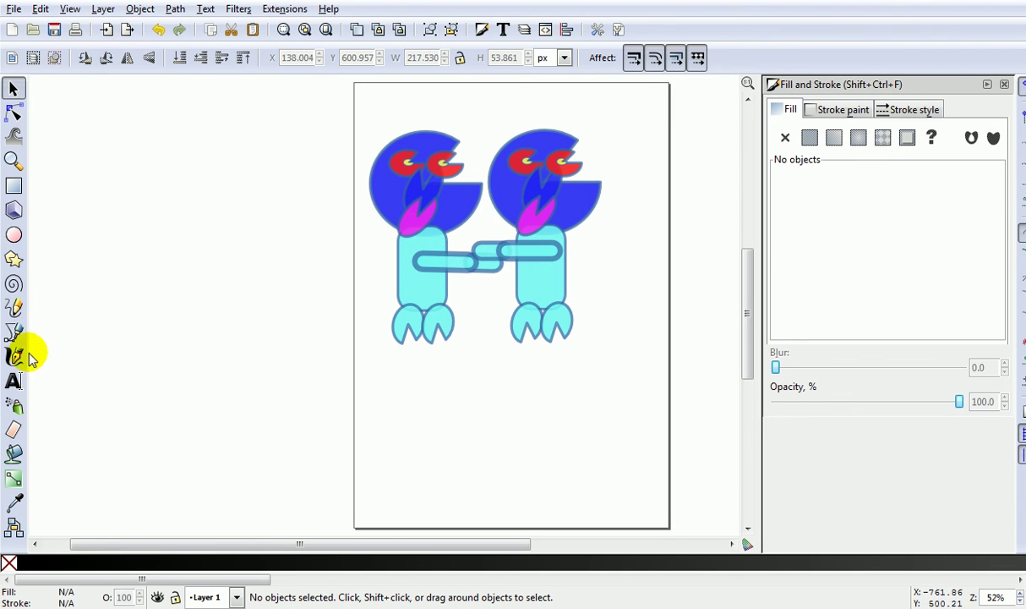
Set the text font to BrowalliaUPC at size 48.
{"action": "left_click", "coordinate": [14, 381]}
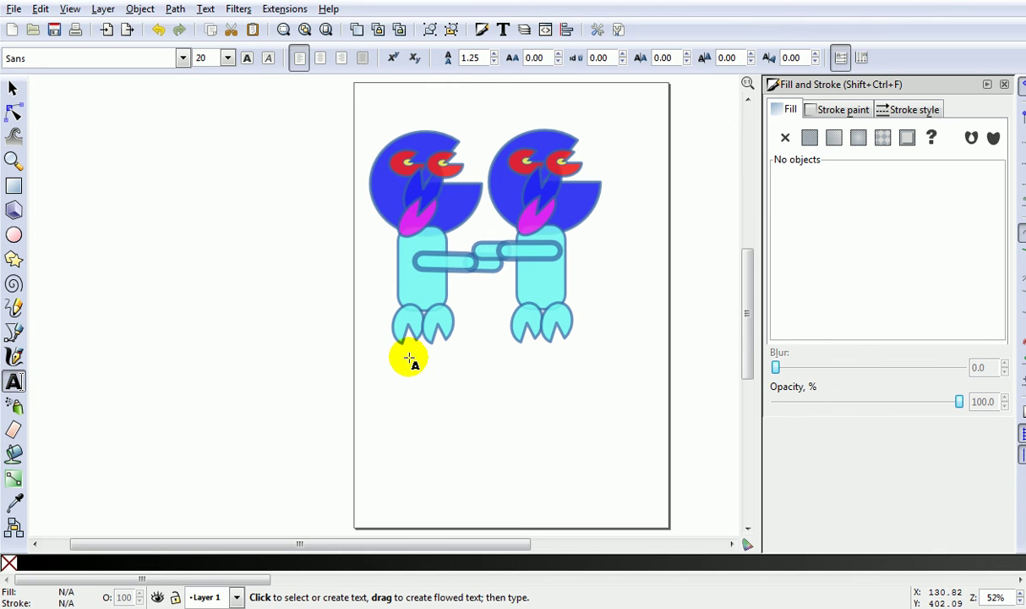
{"action": "left_click", "coordinate": [417, 380]}
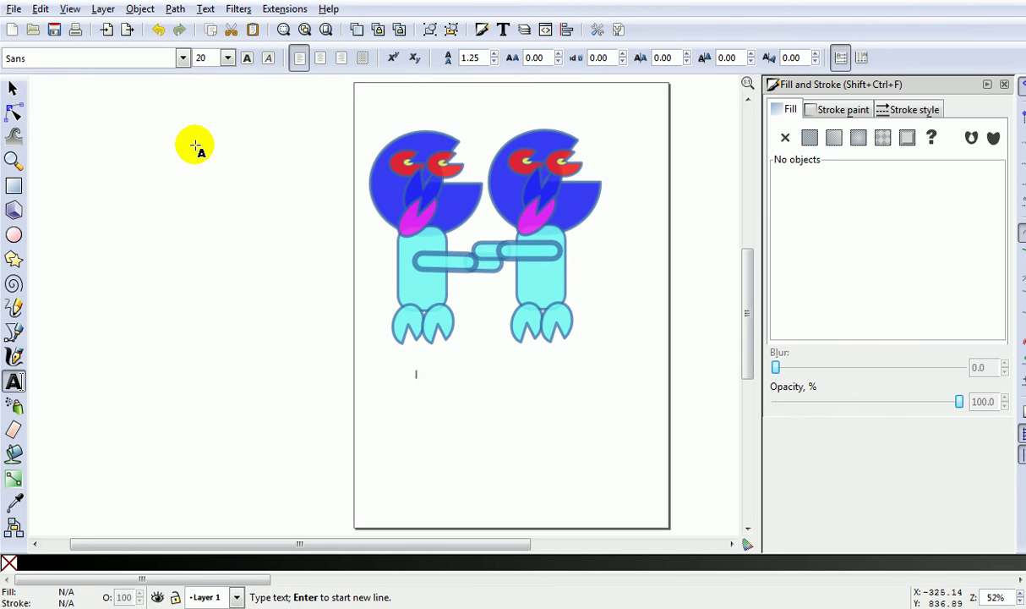
{"action": "left_click", "coordinate": [182, 59]}
{"action": "left_click", "coordinate": [183, 60]}
{"action": "left_click", "coordinate": [183, 59]}
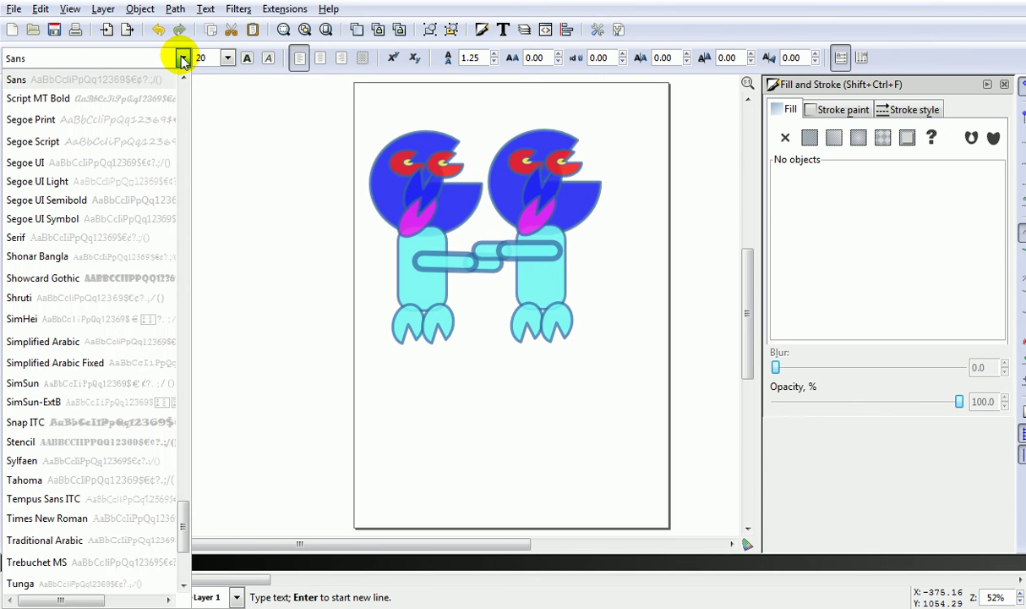
{"action": "mouse_move", "coordinate": [183, 529]}
{"action": "left_mouse_down"}
{"action": "mouse_move", "coordinate": [167, 93]}
{"action": "mouse_move", "coordinate": [173, 150]}
{"action": "left_mouse_up"}
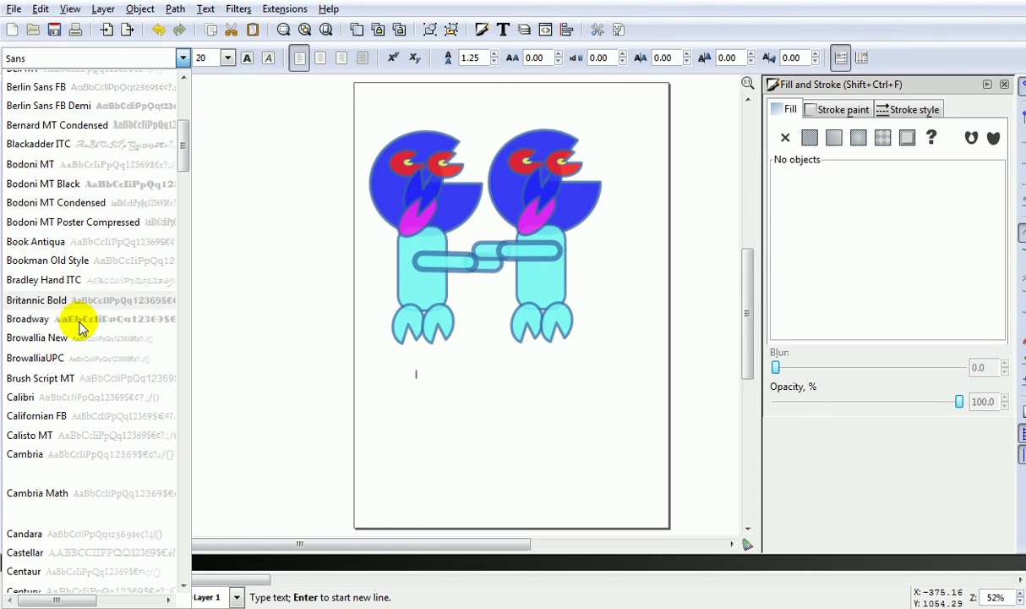
{"action": "left_click", "coordinate": [74, 361]}
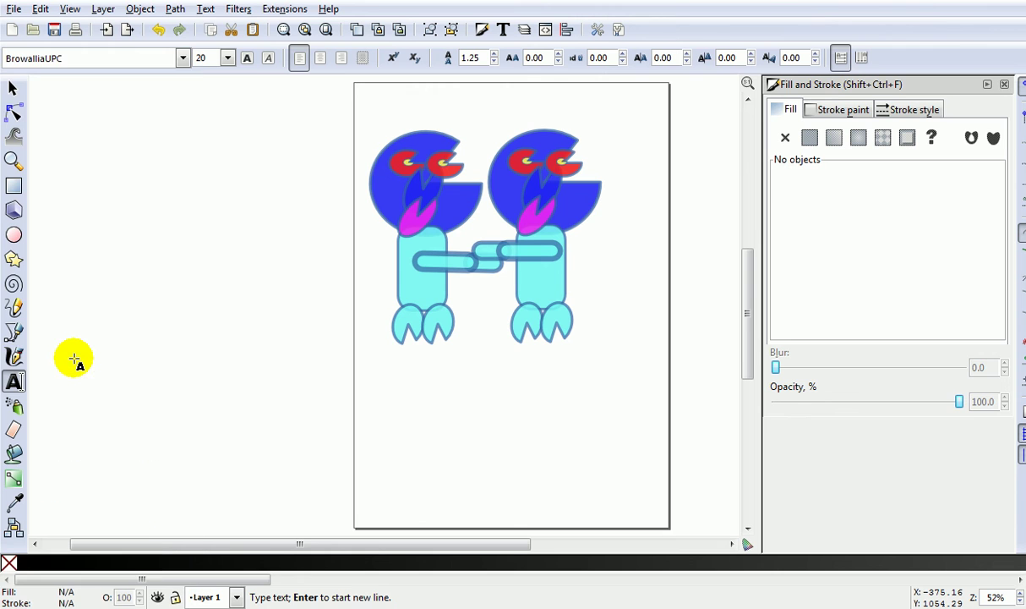
{"action": "left_click", "coordinate": [229, 57]}
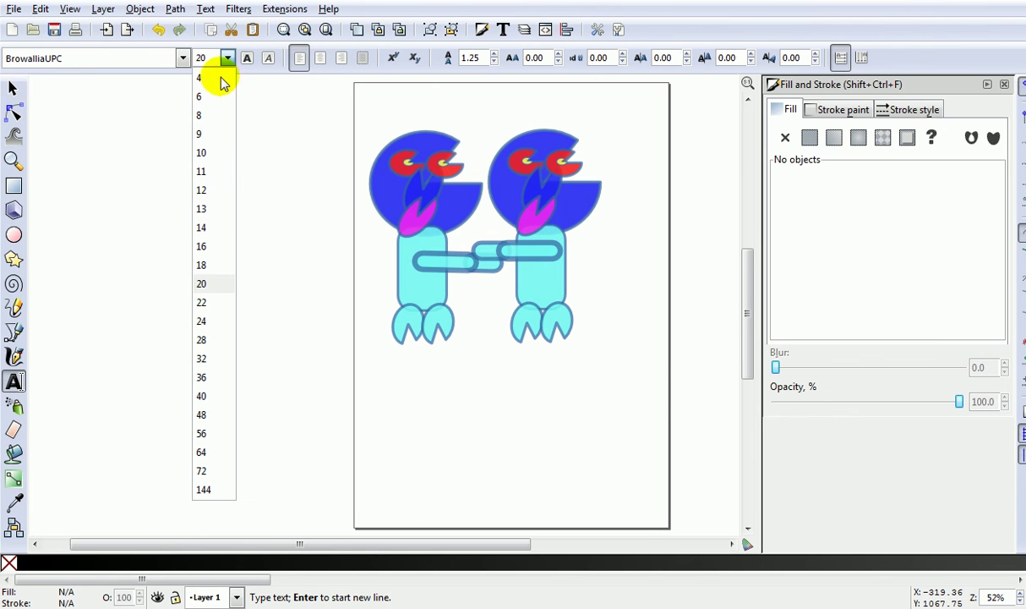
{"action": "left_click", "coordinate": [203, 415]}
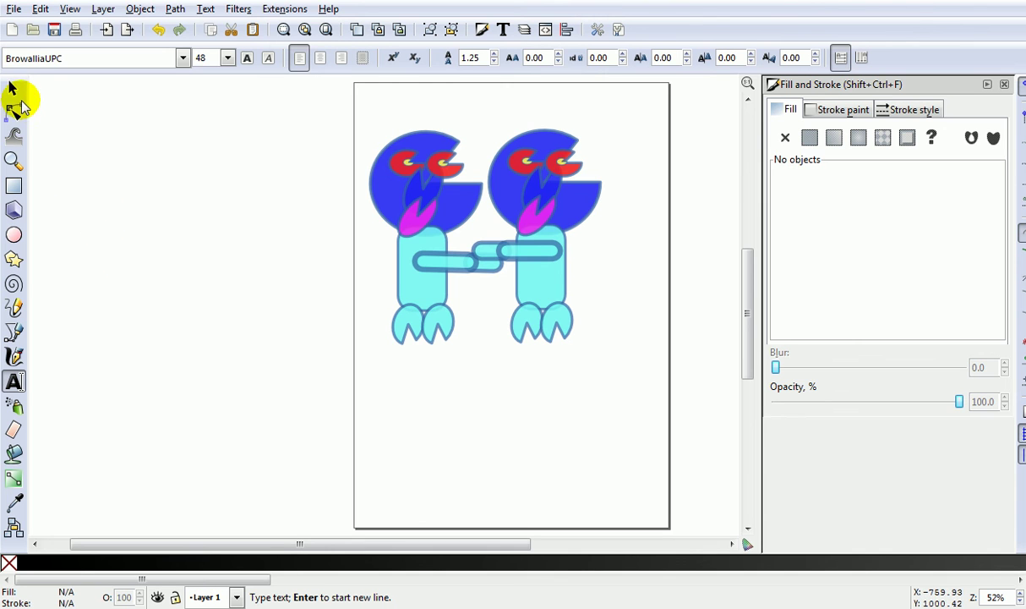
Type the caption 'Will you be my friend?' below the creatures.
{"action": "left_click", "coordinate": [13, 382]}
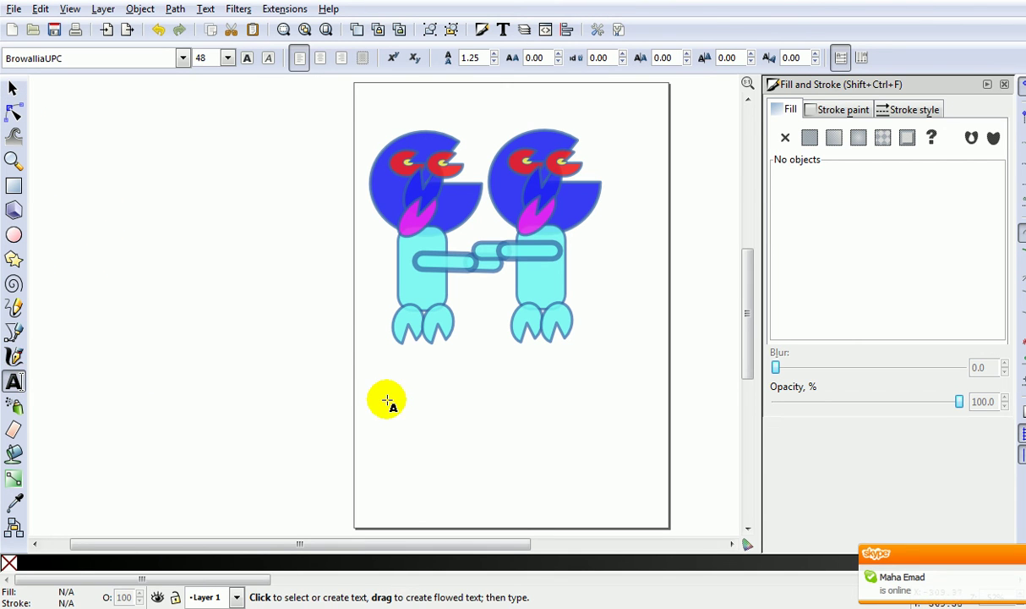
{"action": "left_click", "coordinate": [420, 389]}
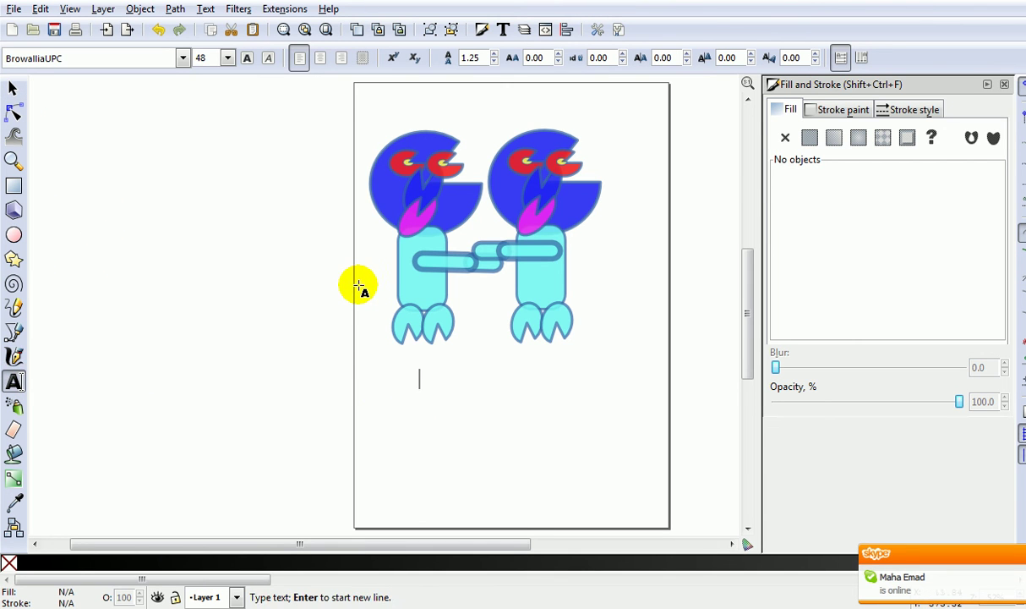
{"action": "type", "text": "W"}
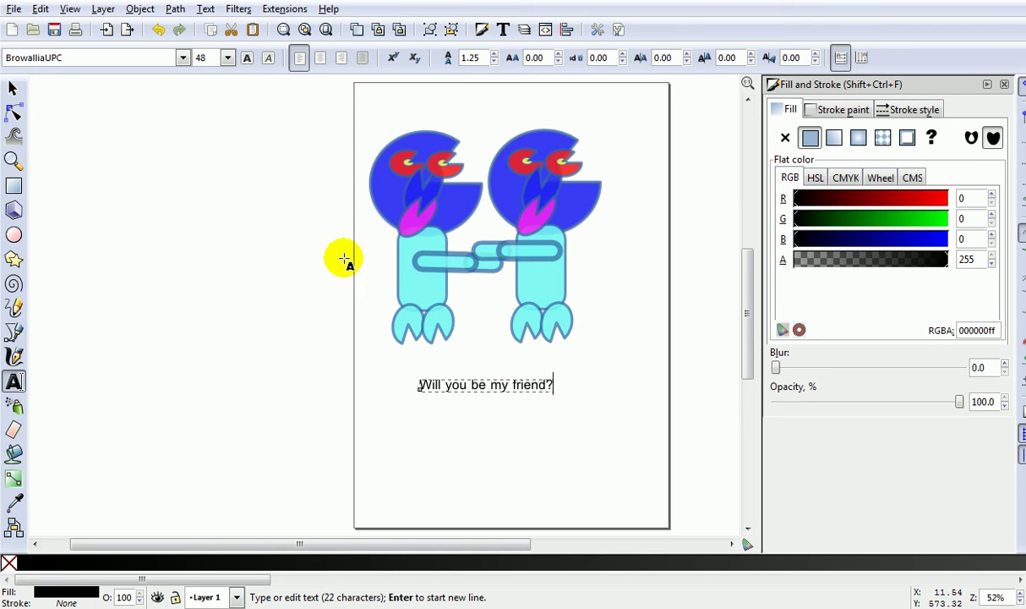
Enlarge the caption to about 497 × 124 px.
{"action": "left_click", "coordinate": [12, 89]}
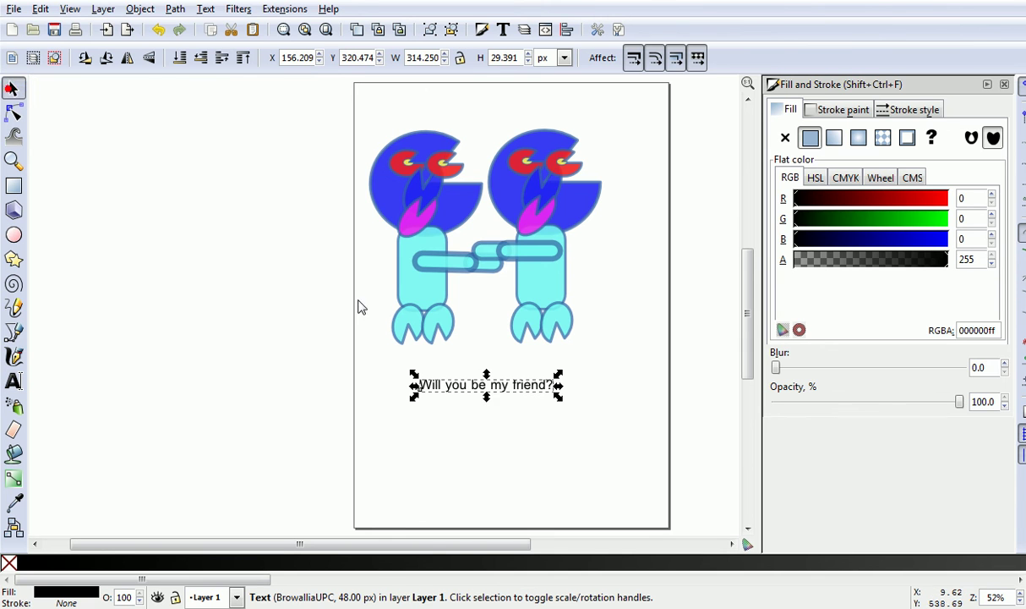
{"action": "left_click_drag", "start_coordinate": [494, 382], "coordinate": [467, 373]}
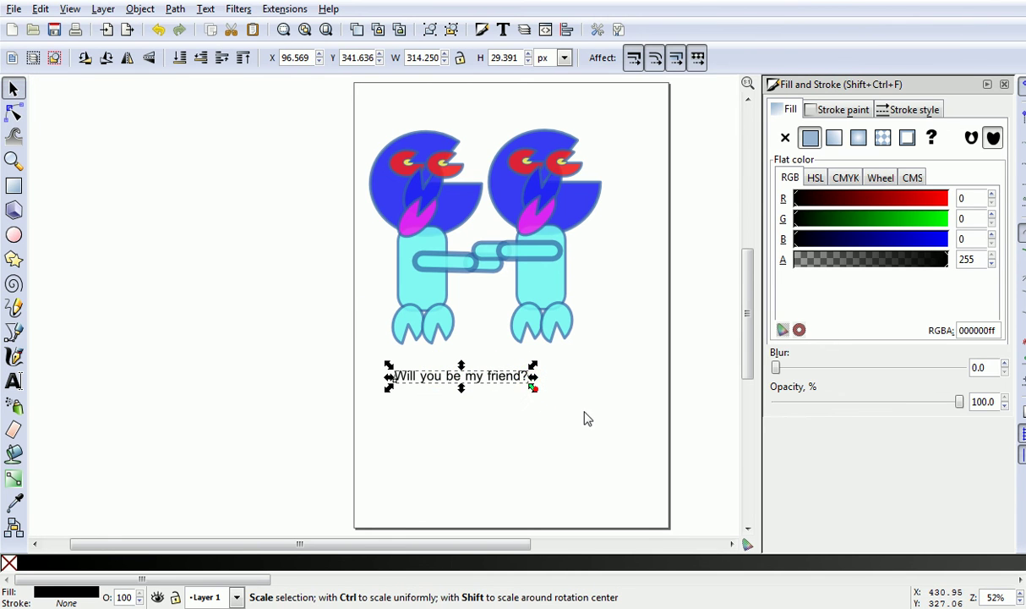
{"action": "left_click_drag", "start_coordinate": [588, 419], "coordinate": [610, 428]}
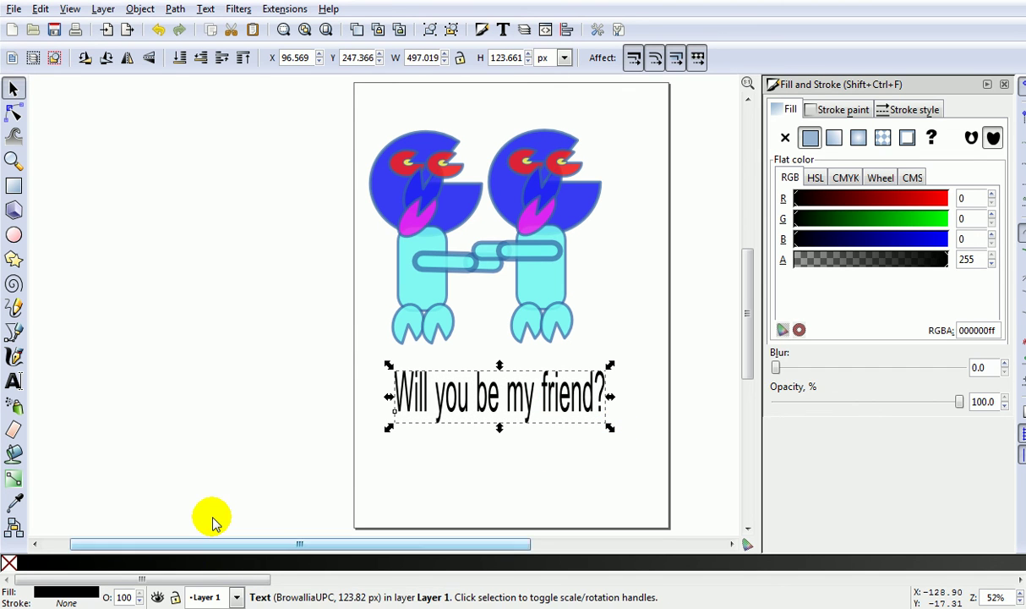
Paste a bright green copy of the caption and lay it over the black original.
{"action": "key", "text": "ctrl+v"}
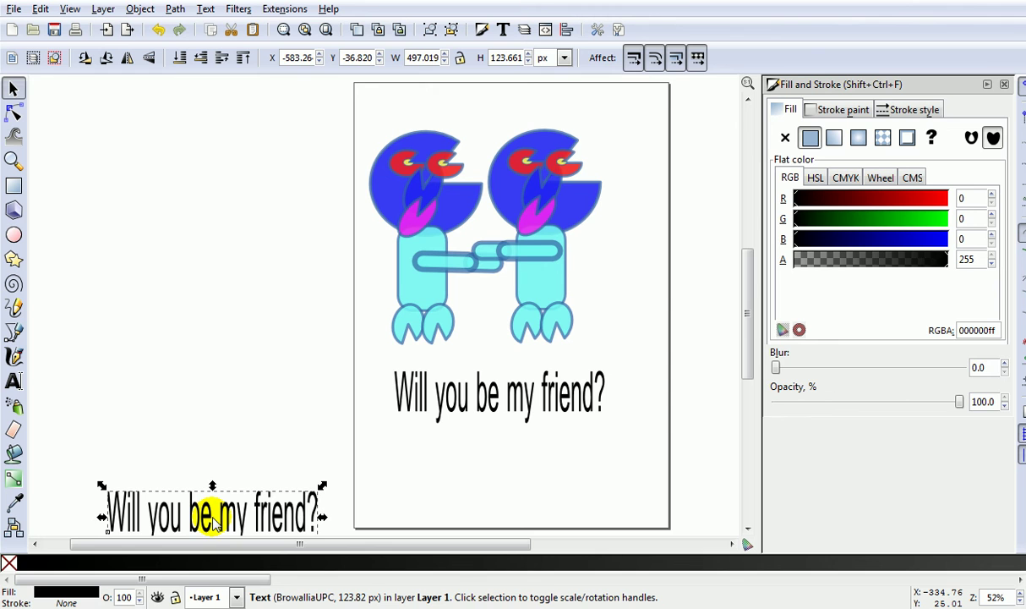
{"action": "left_click_drag", "start_coordinate": [250, 528], "coordinate": [291, 402]}
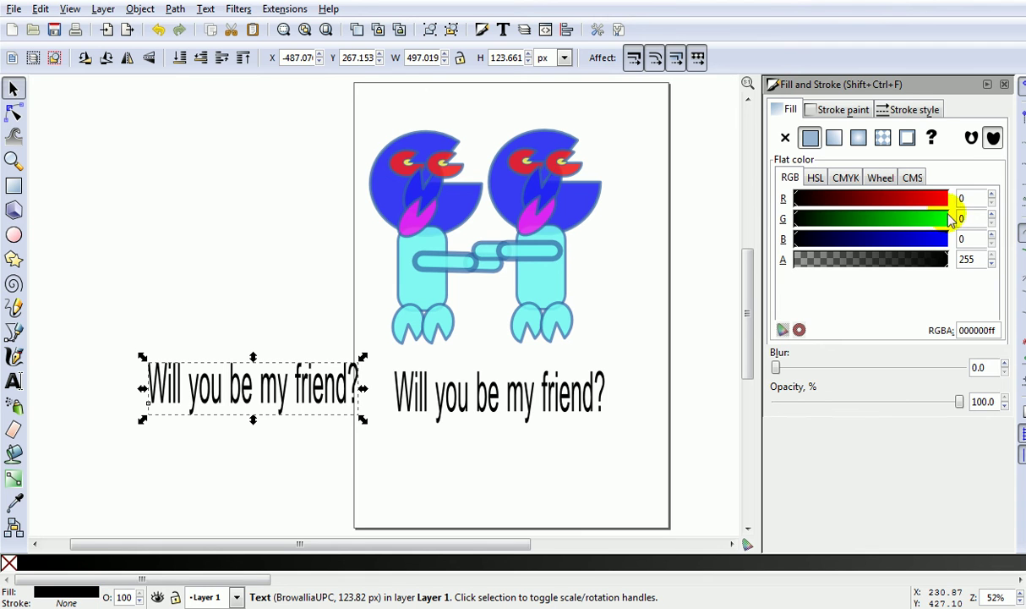
{"action": "left_click", "coordinate": [943, 219]}
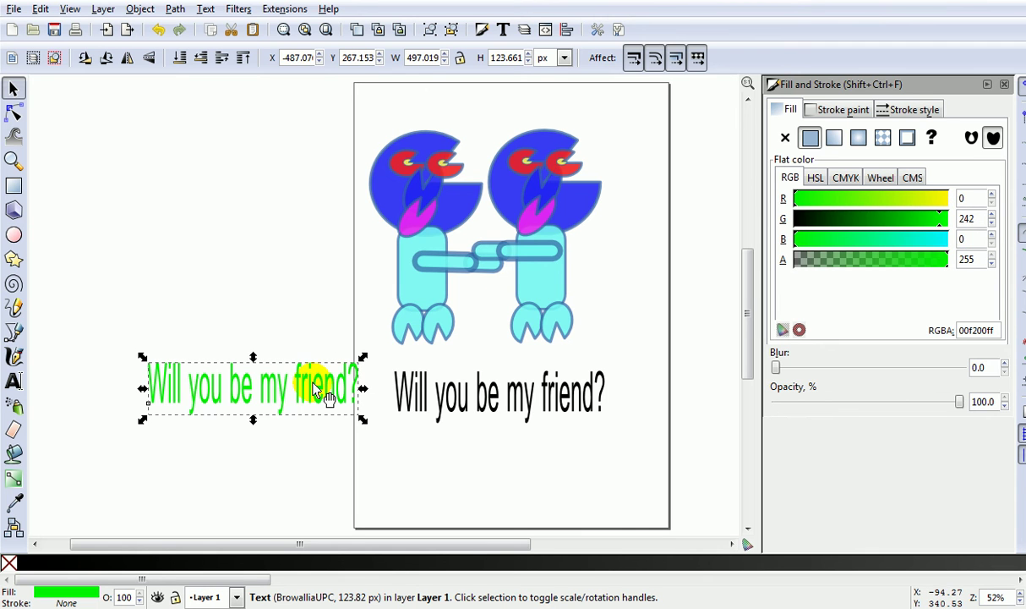
{"action": "left_click_drag", "start_coordinate": [327, 397], "coordinate": [577, 409]}
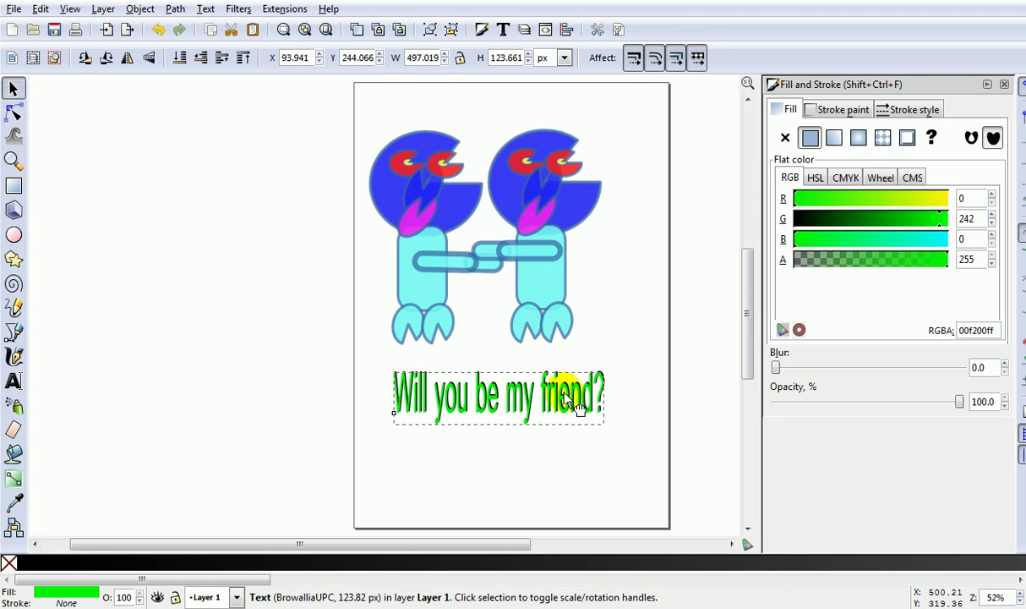
{"action": "left_click", "coordinate": [600, 472]}
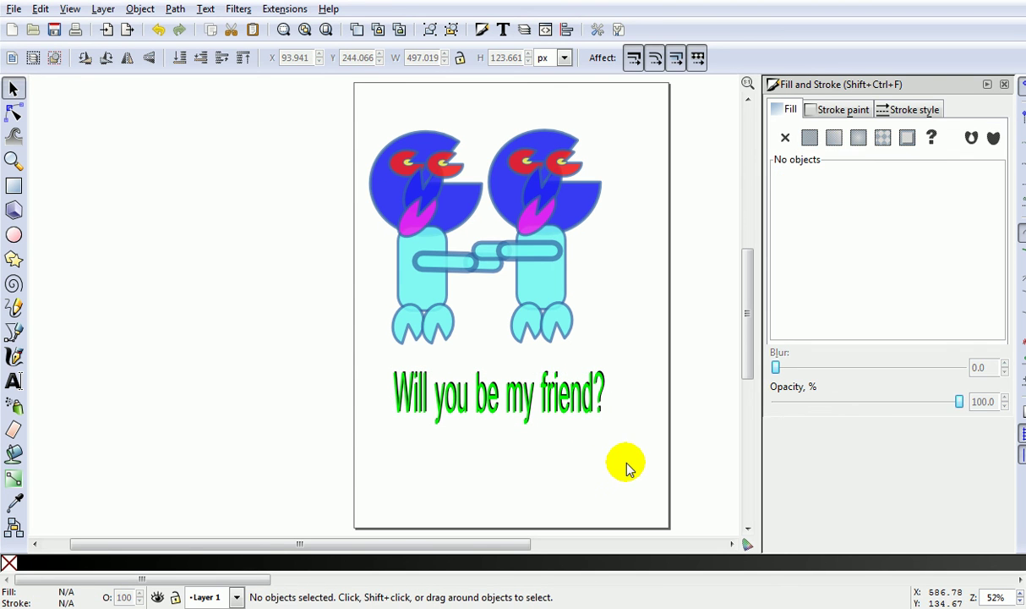
Group the green and black captions and move the group just beneath the creatures' feet.
{"action": "left_click_drag", "start_coordinate": [628, 465], "coordinate": [359, 328]}
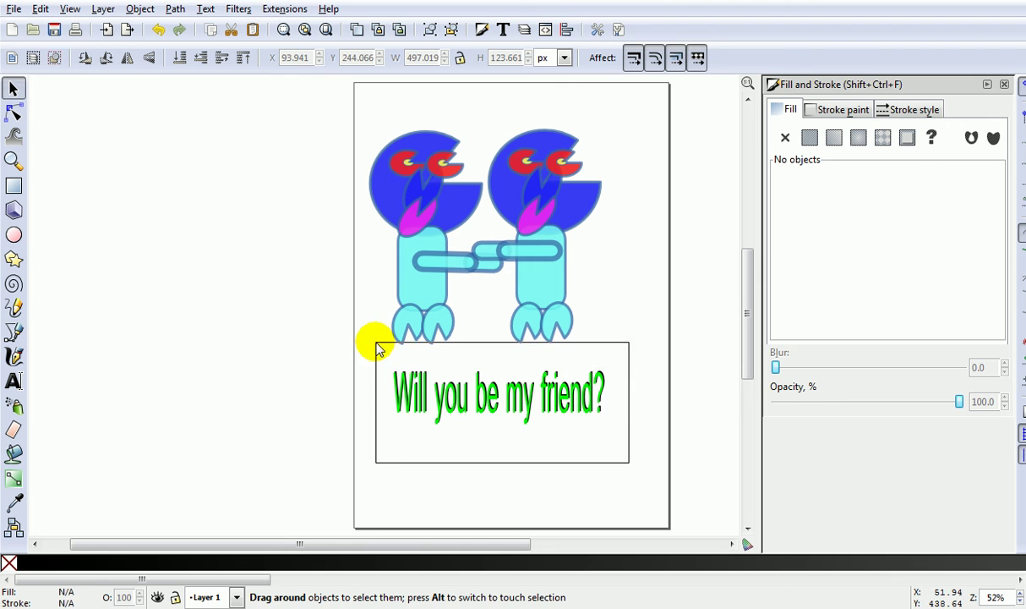
{"action": "left_click", "coordinate": [140, 10]}
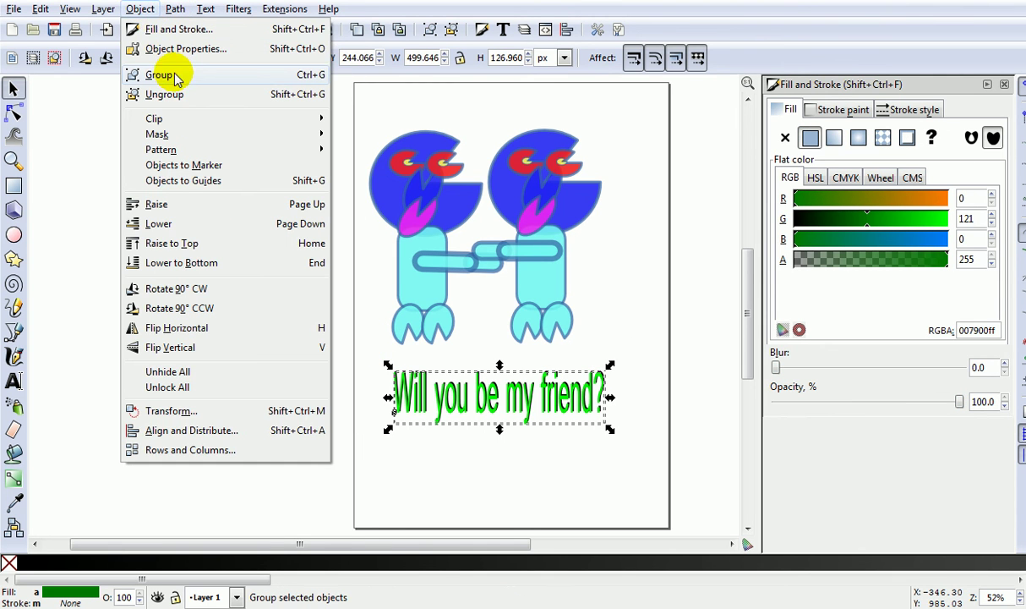
{"action": "left_click", "coordinate": [175, 79]}
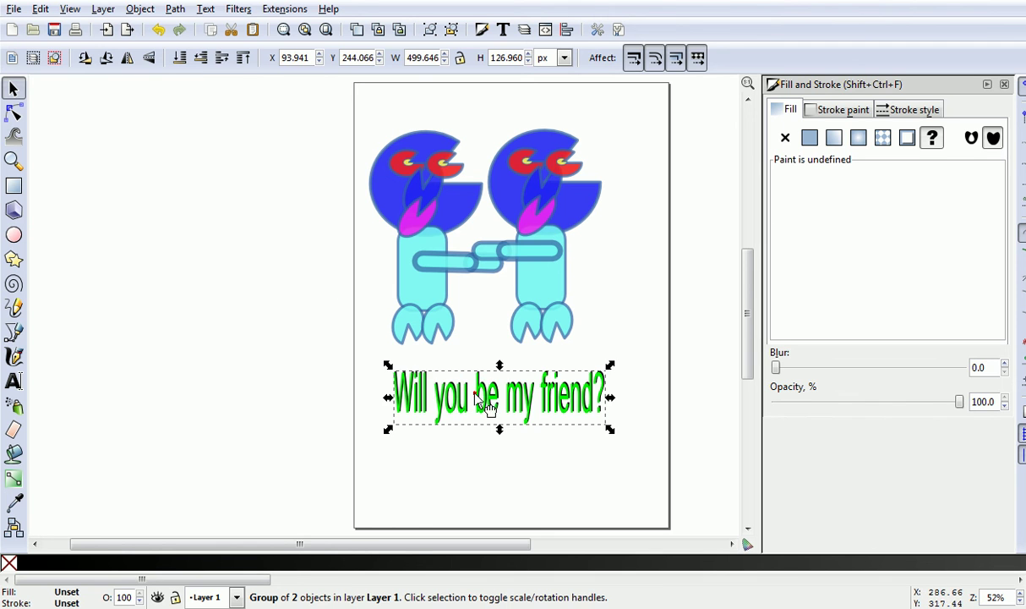
{"action": "left_click_drag", "start_coordinate": [488, 408], "coordinate": [473, 356]}
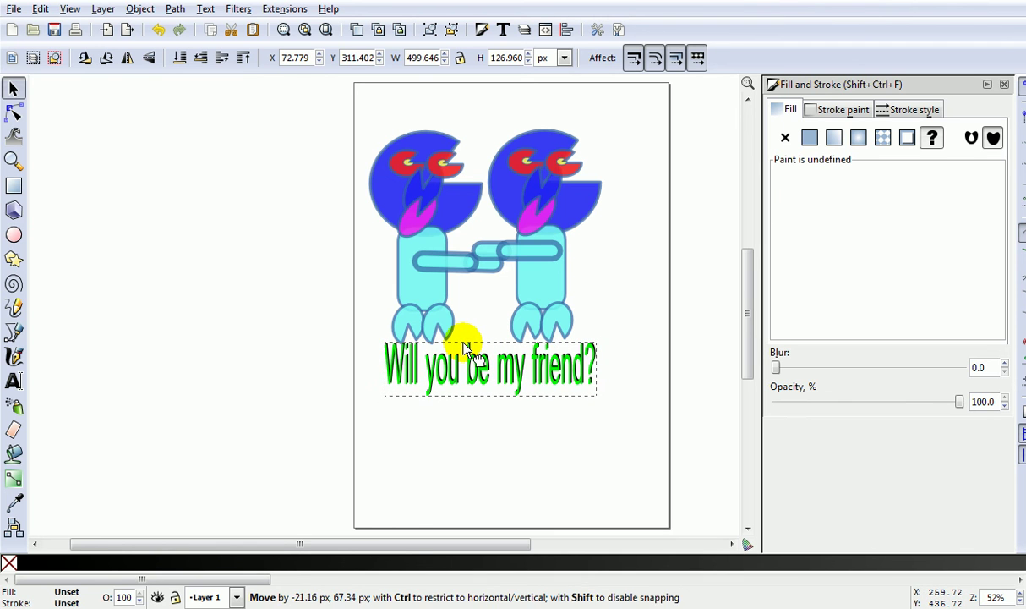
{"action": "left_click_drag", "start_coordinate": [471, 351], "coordinate": [472, 350]}
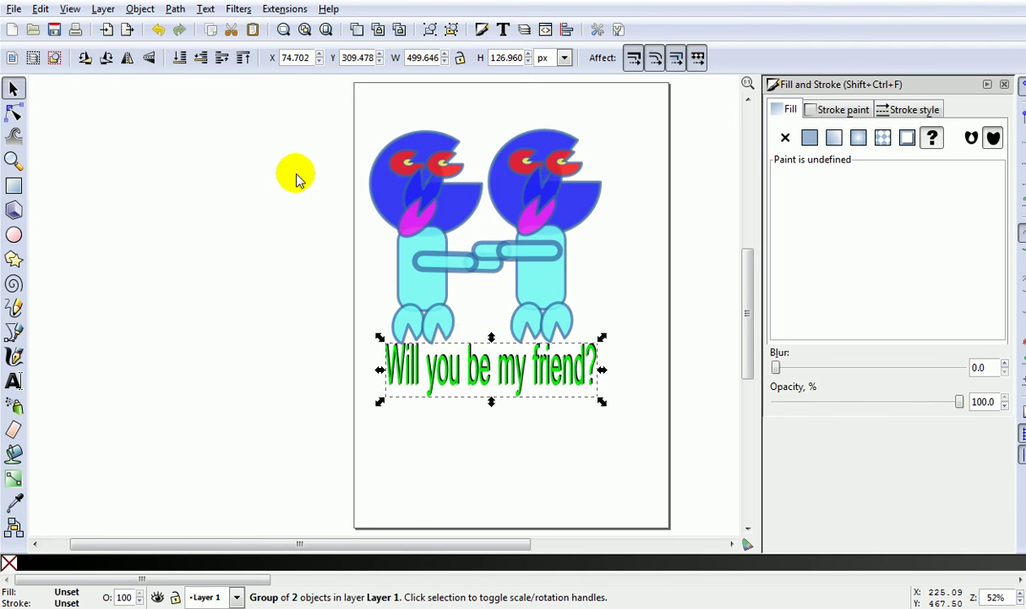
{"action": "left_click", "coordinate": [370, 235]}
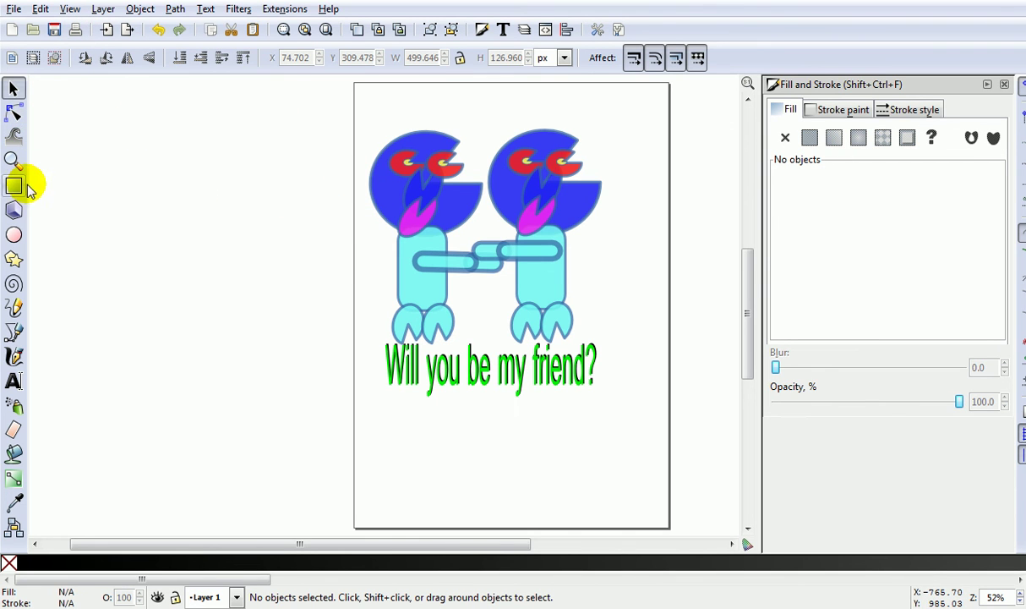
Select everything in all layers and group the five objects together.
{"action": "left_click_drag", "start_coordinate": [358, 99], "coordinate": [640, 448]}
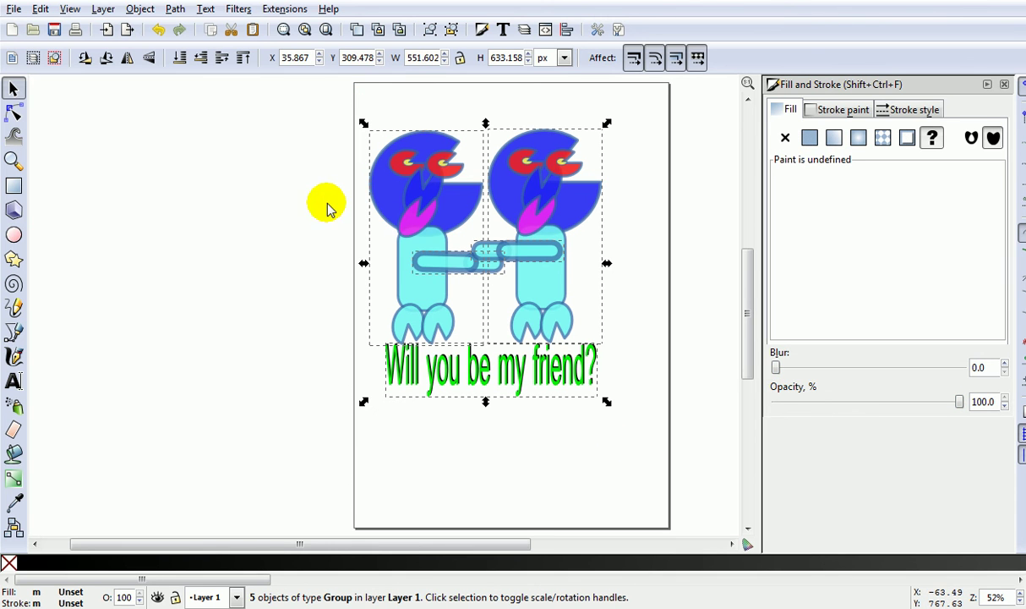
{"action": "left_click", "coordinate": [71, 10]}
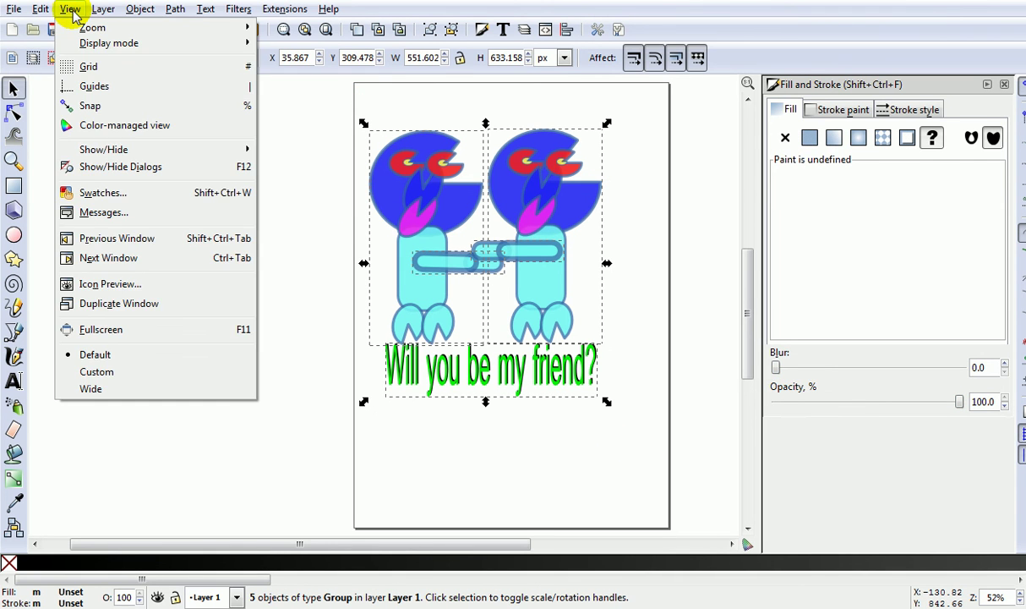
{"action": "mouse_move", "coordinate": [40, 8]}
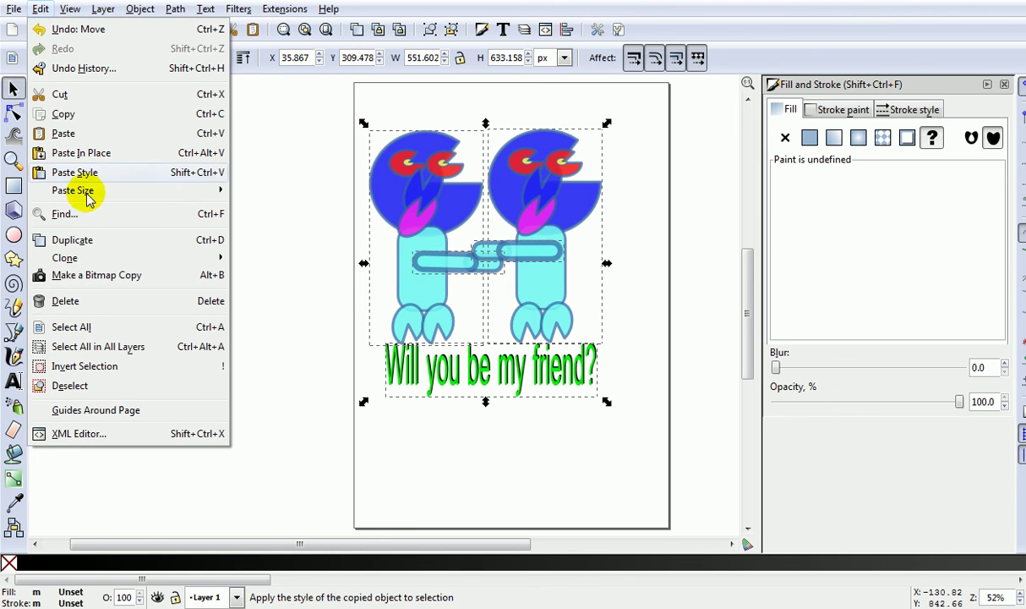
{"action": "left_click", "coordinate": [77, 354]}
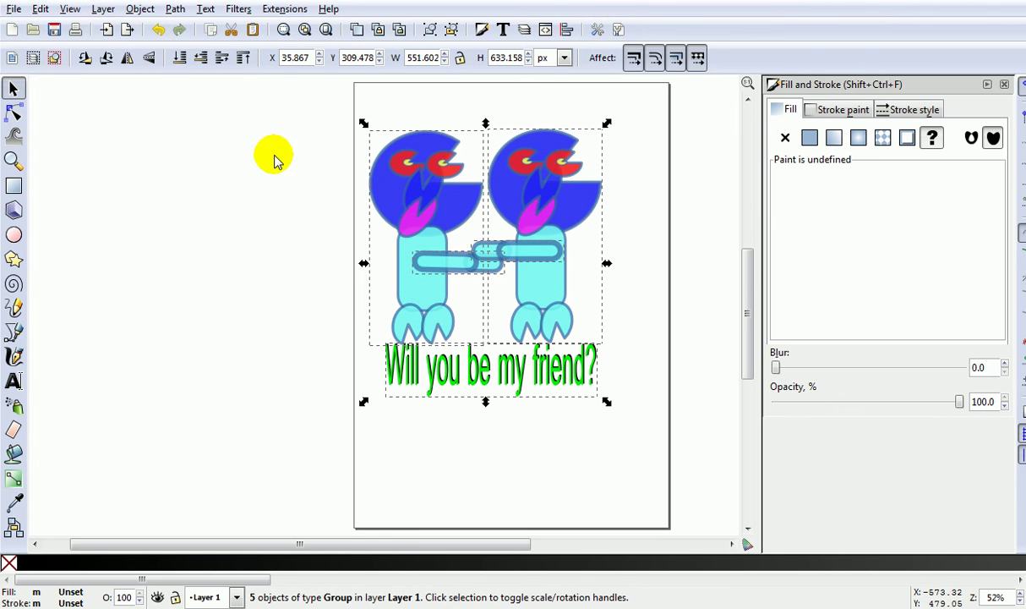
{"action": "left_click", "coordinate": [103, 9]}
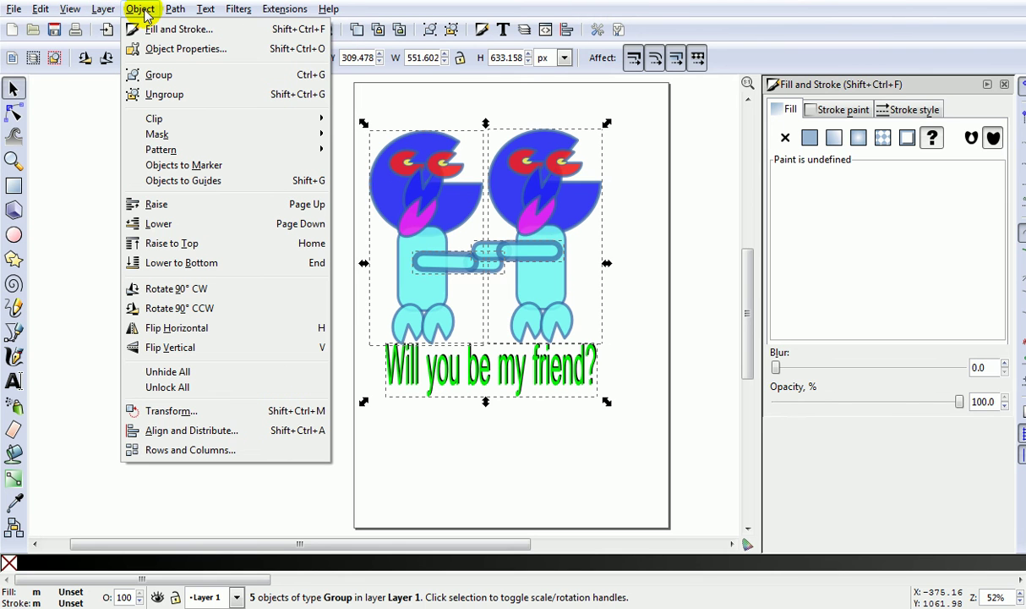
{"action": "left_click", "coordinate": [182, 77]}
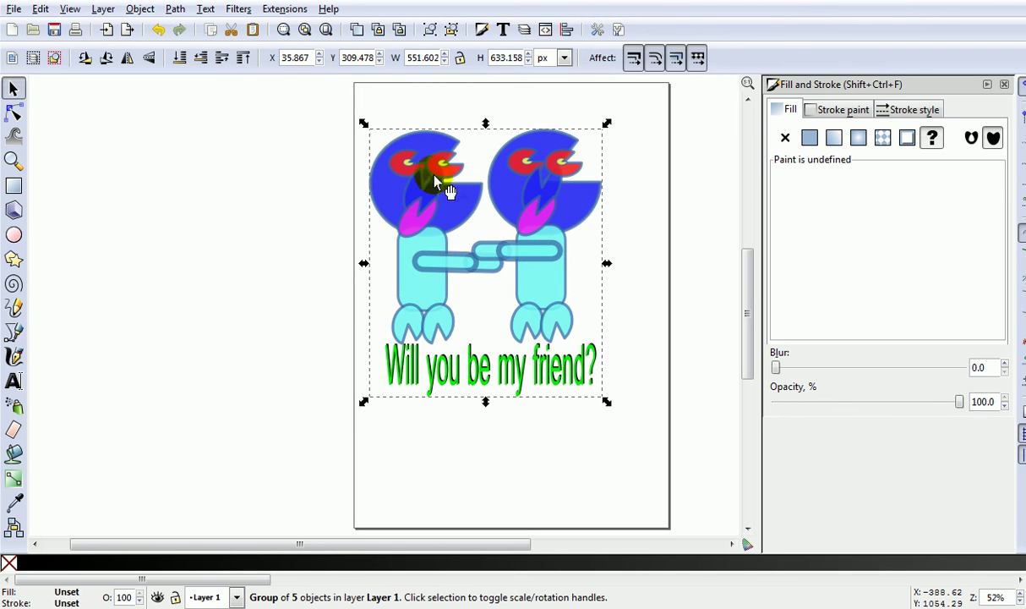
Move the whole drawing and resize it to about 470 × 514 px.
{"action": "mouse_move", "coordinate": [510, 262]}
{"action": "left_mouse_down"}
{"action": "mouse_move", "coordinate": [541, 251]}
{"action": "mouse_move", "coordinate": [545, 265]}
{"action": "left_mouse_up"}
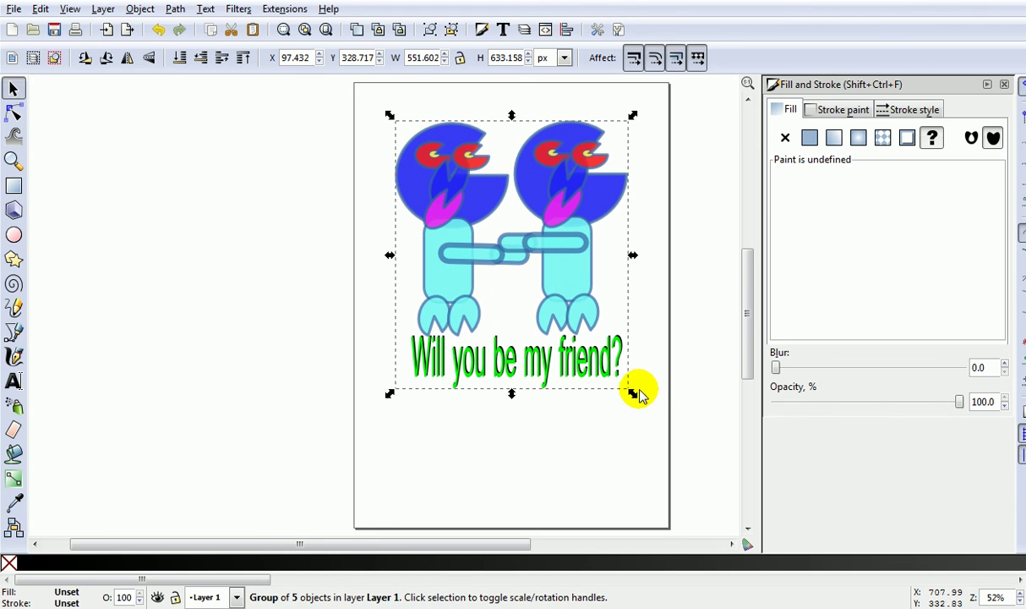
{"action": "left_click_drag", "start_coordinate": [634, 395], "coordinate": [531, 290]}
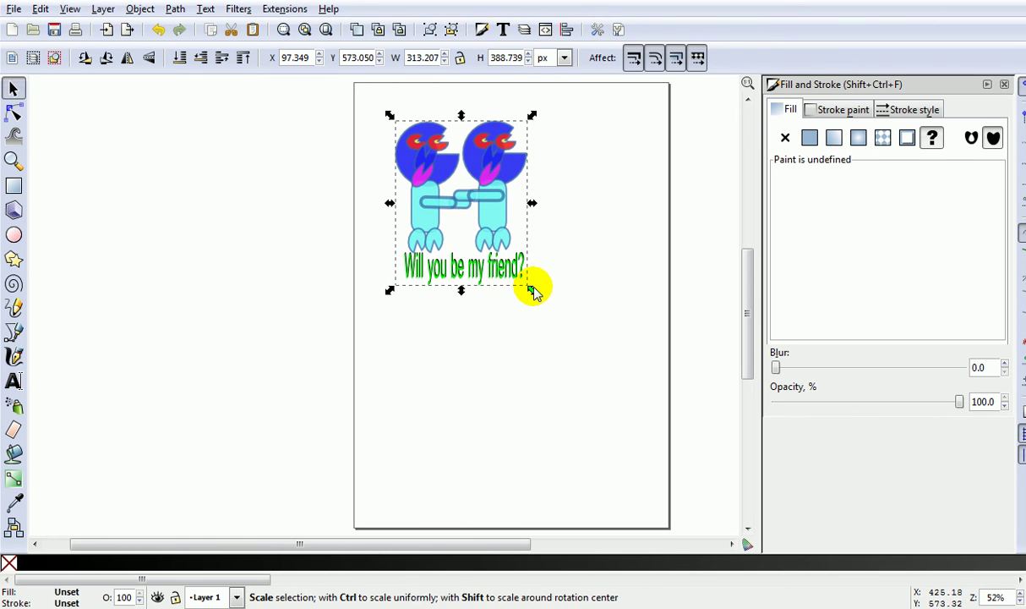
{"action": "left_click_drag", "start_coordinate": [532, 289], "coordinate": [601, 343]}
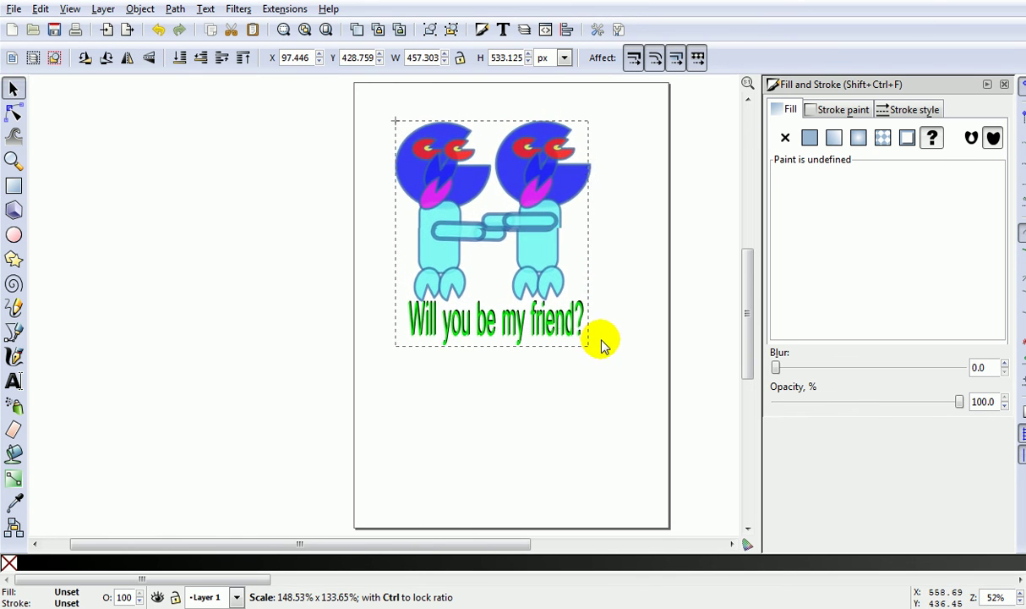